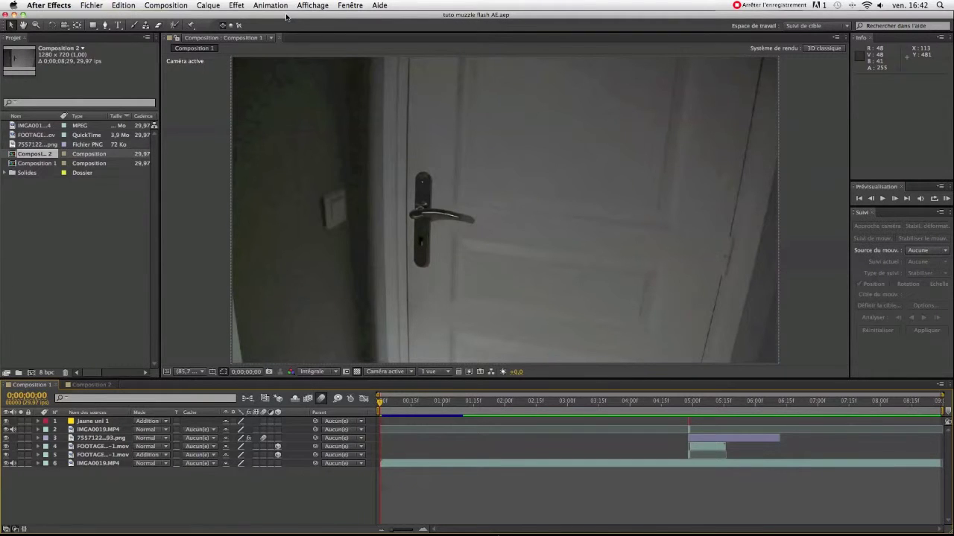
- Preview the finished muzzle flash effect in Composition 1 and scrub to the gunshot at about 0;00;05;00
left_click(946, 197)
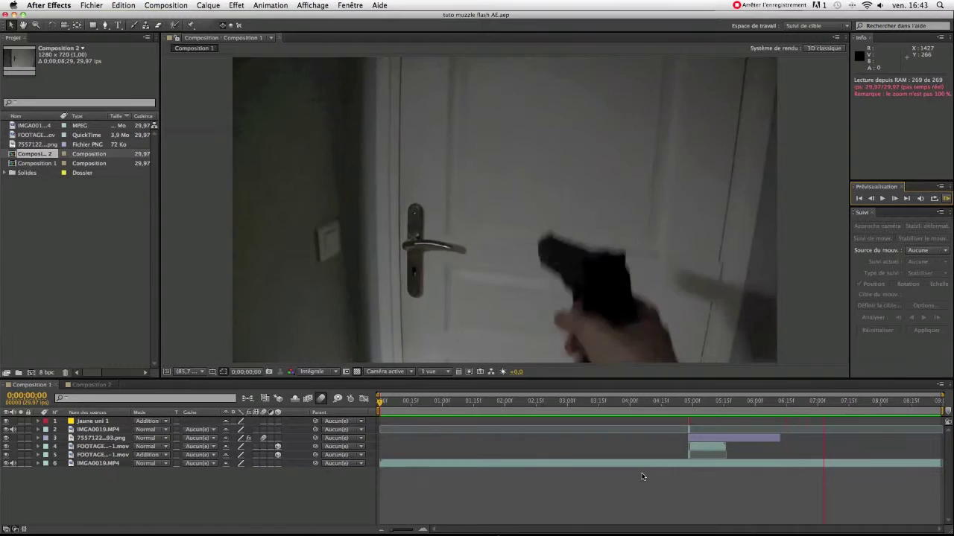
left_click(883, 199)
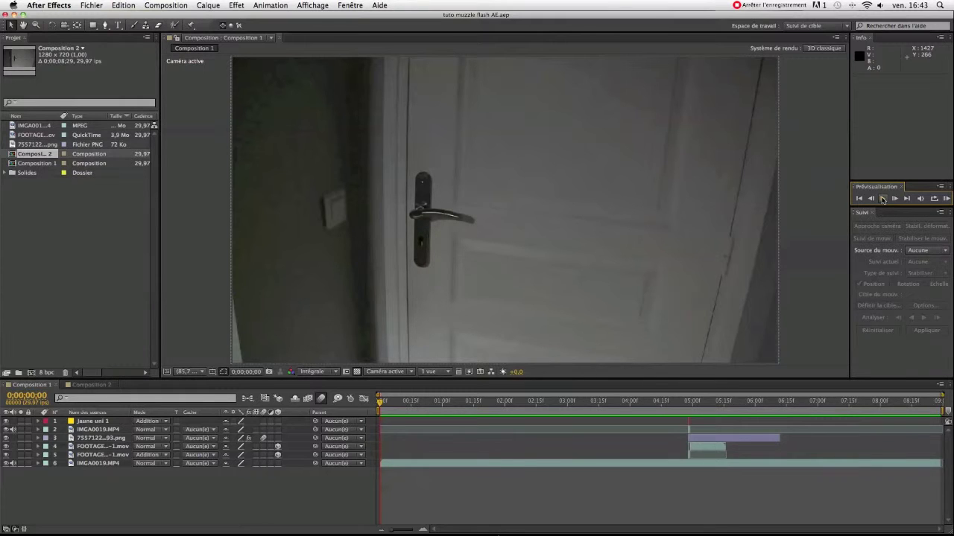
left_click_drag(380, 402, 693, 401)
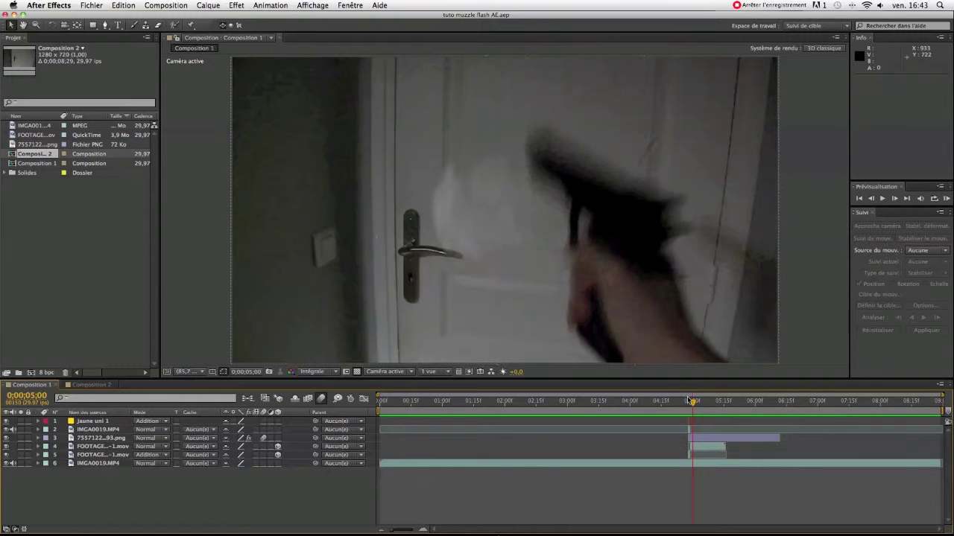
left_click_drag(693, 402, 400, 386)
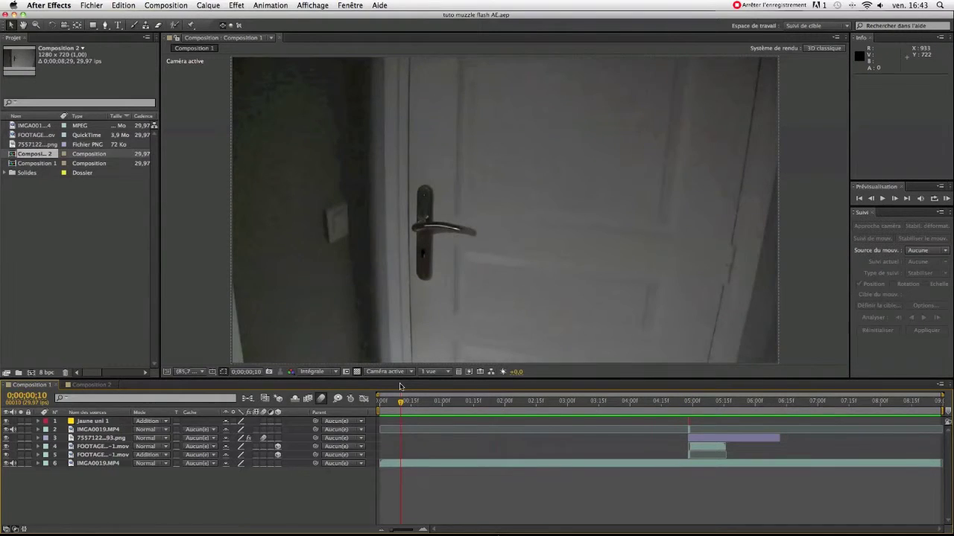
- Open Composition 2, preview its raw footage and place the current time at 0;00;04;21
left_click(110, 385)
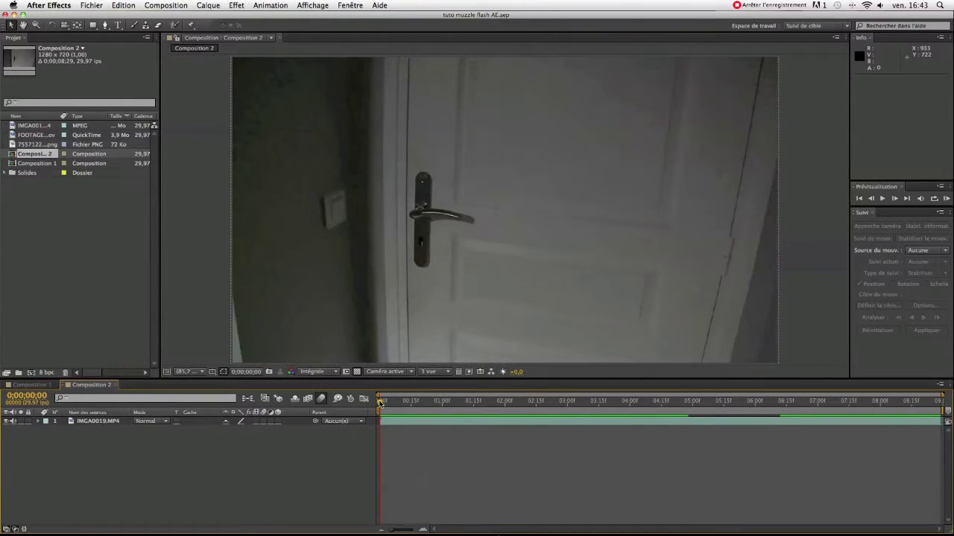
left_click_drag(380, 403, 674, 403)
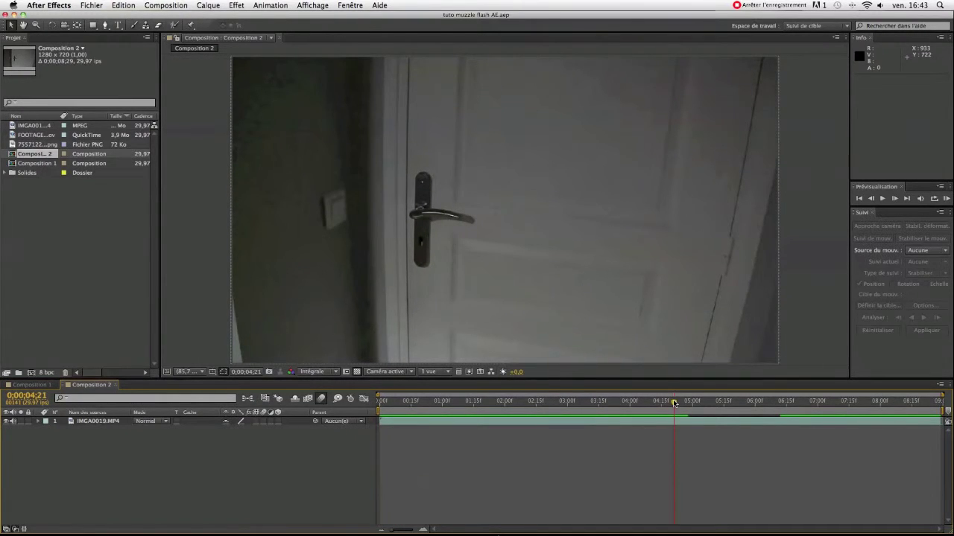
left_click(944, 200)
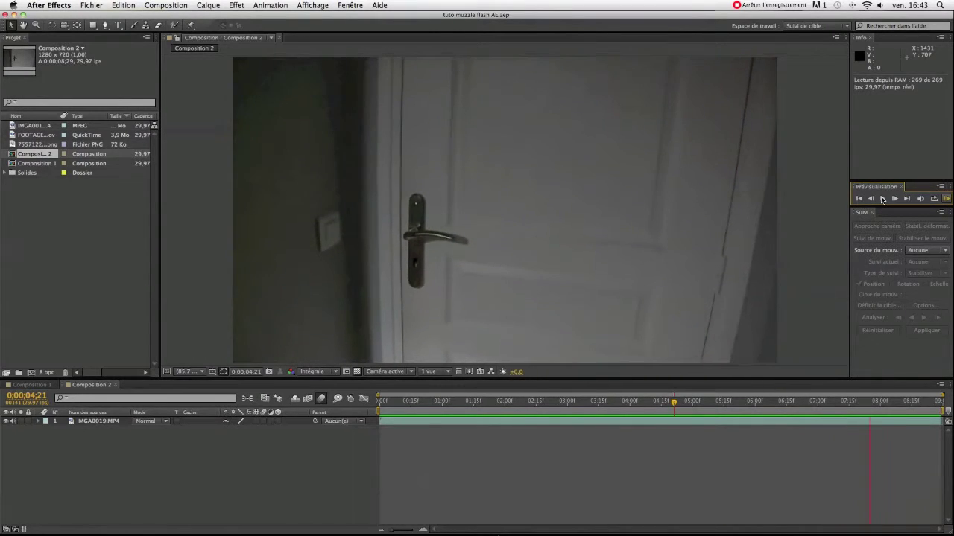
left_click(883, 199)
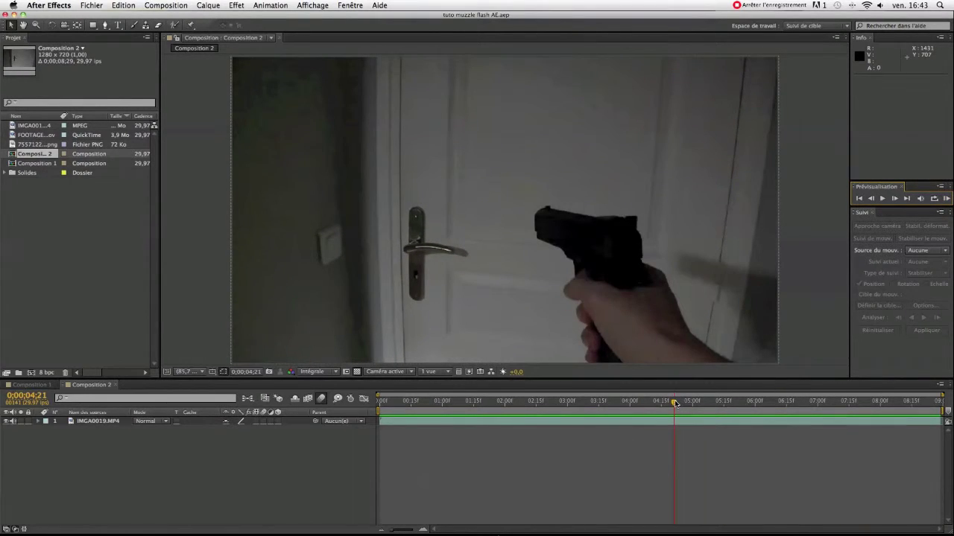
- Add the muzzle flash QuickTime footage above IMGA0019.MP4 in Composition 2, starting at 0;00;04;21
left_click(50, 136)
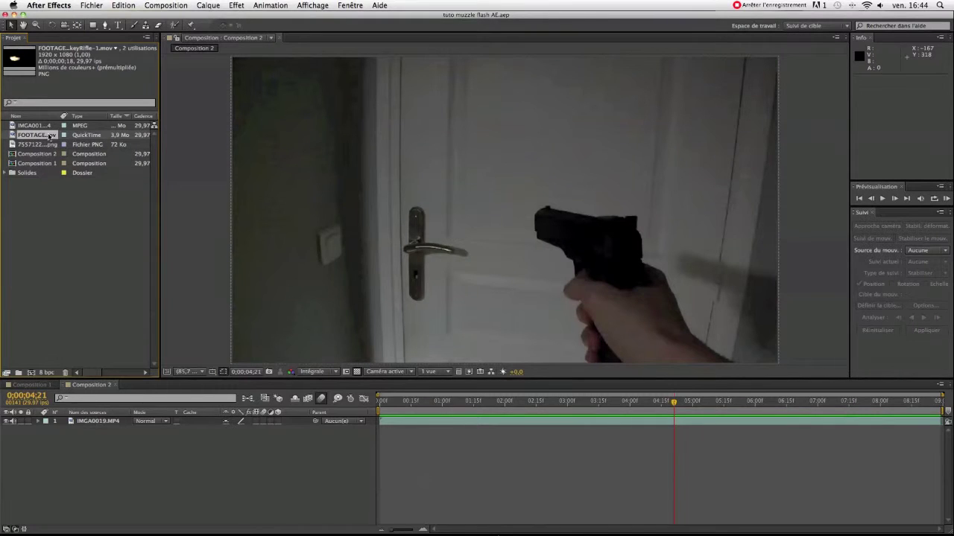
left_click_drag(50, 136, 688, 423)
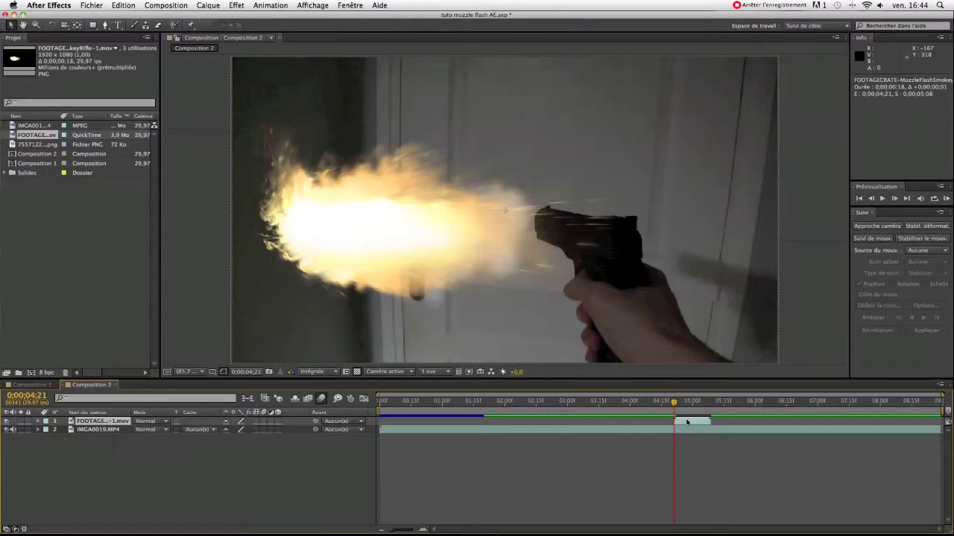
- Go frame by frame to the last frame before the recoil and shift the muzzle flash layer to start at 0;00;04;28
key("Page_Down")
key("Page_Down")
key("Page_Down")
key("Page_Down")
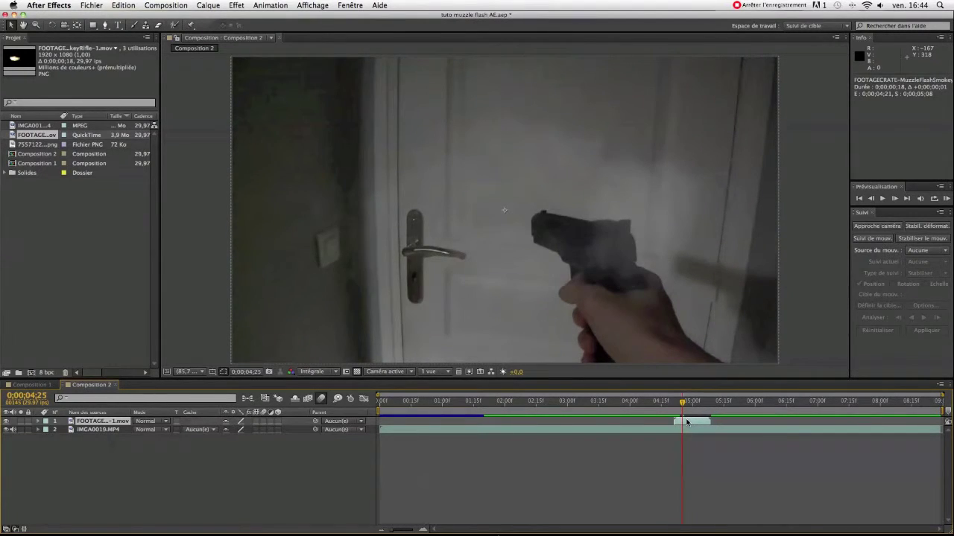
key("Page_Down")
key("Page_Down")
key("Page_Down")
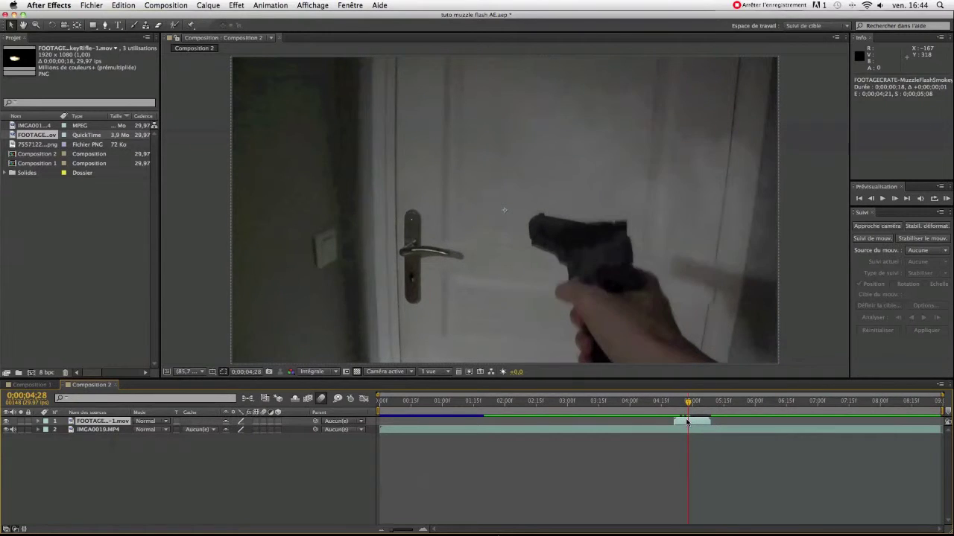
key("Page_Down")
key("Page_Down")
key("Page_Up")
key("Page_Up")
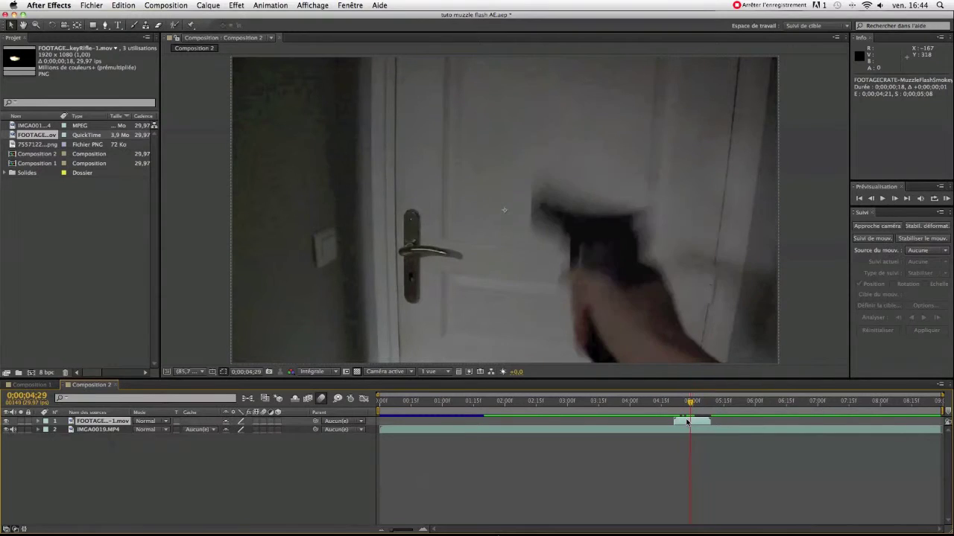
key("Page_Up")
key("Page_Down")
left_click_drag(678, 421, 693, 424)
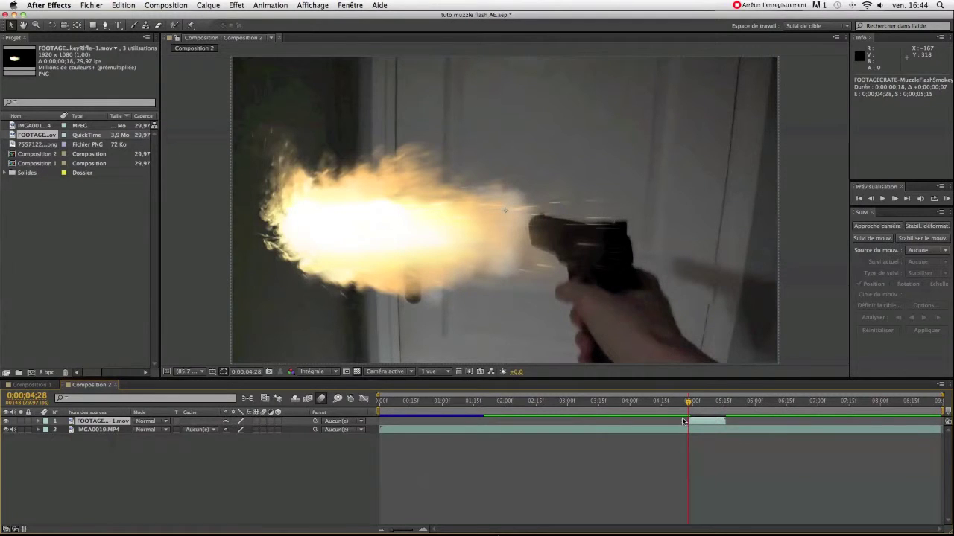
- Reduce the muzzle flash layer's scale to 38%
left_click(37, 422)
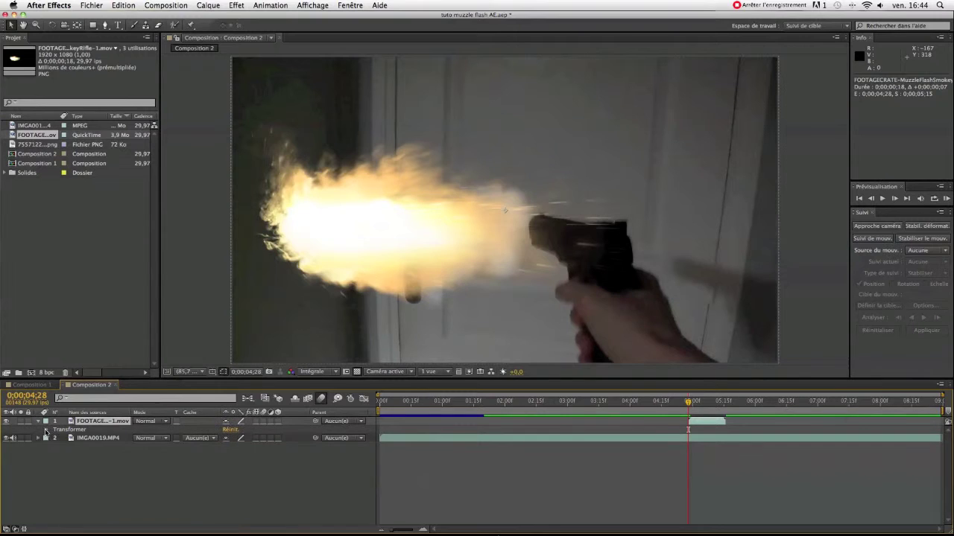
left_click(46, 430)
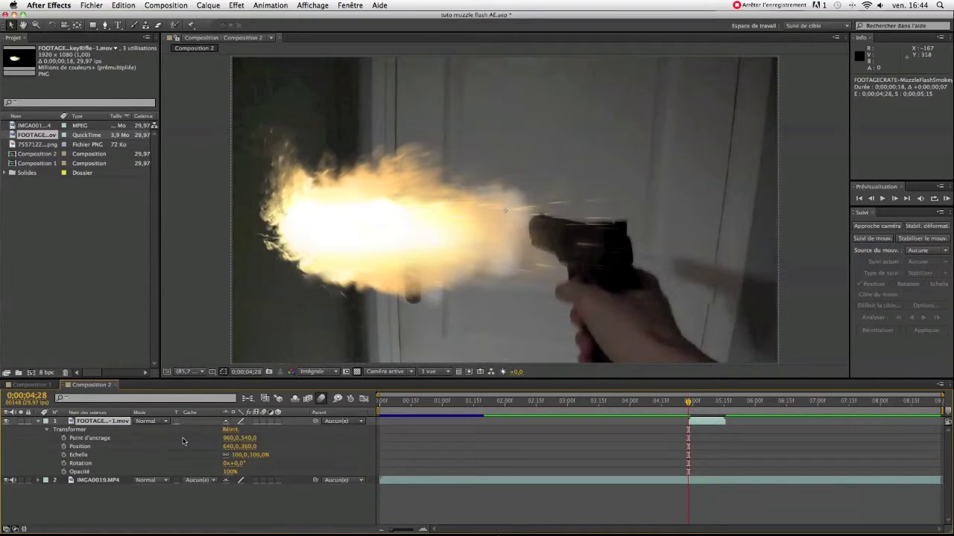
left_click(246, 456)
left_click_drag(241, 454, 226, 455)
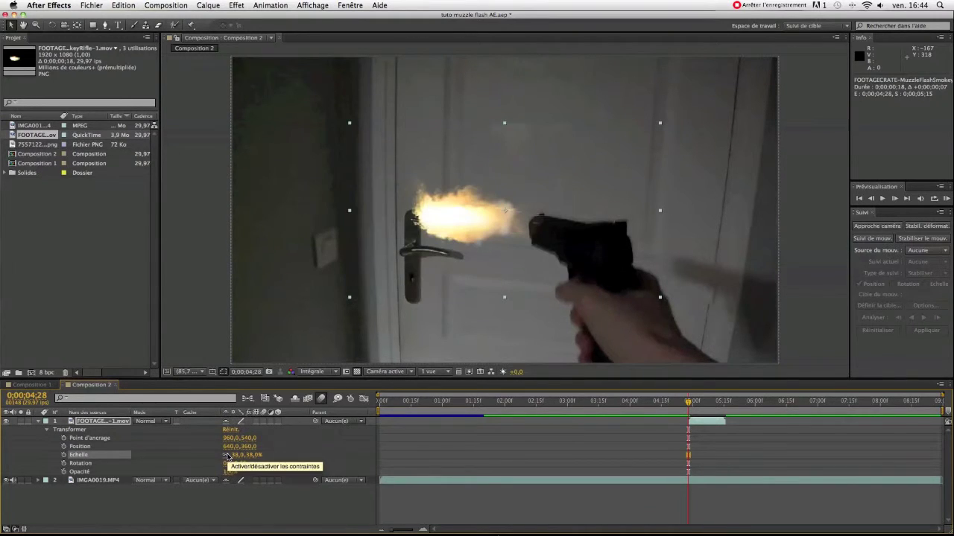
left_click(38, 421)
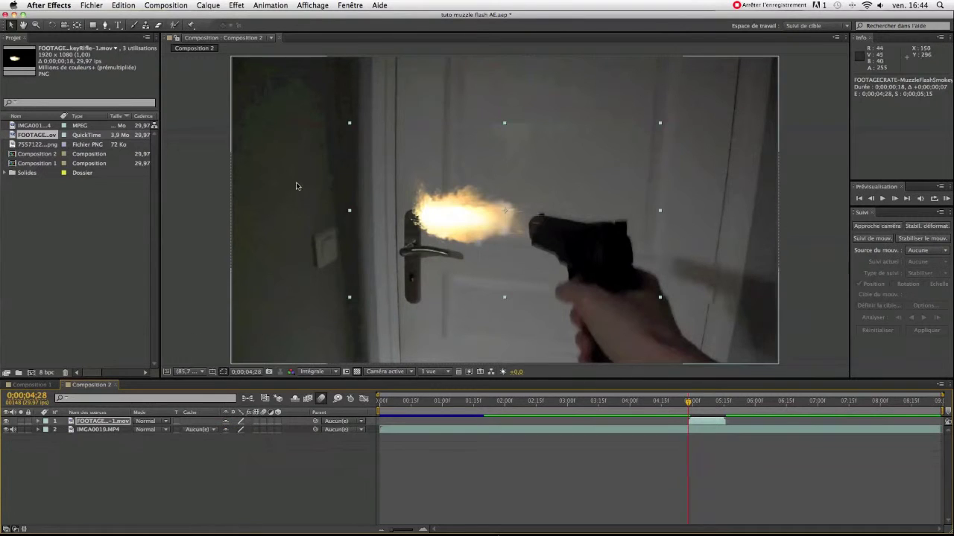
- Flip the muzzle flash horizontally, enlarge it slightly and place it against the gun's muzzle at about 370, 360
left_click_drag(348, 123, 759, 61)
mouse_move(532, 228)
left_mouse_down()
mouse_move(489, 217)
mouse_move(521, 230)
left_mouse_up()
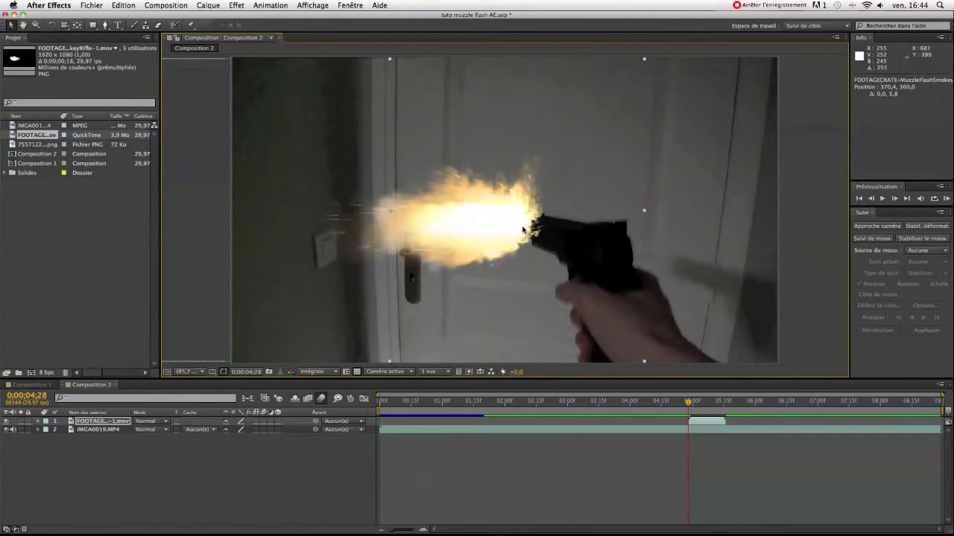
- Make the muzzle flash a 3D layer and rotate it about 44° around Y and about 6° around Z
left_click(278, 422)
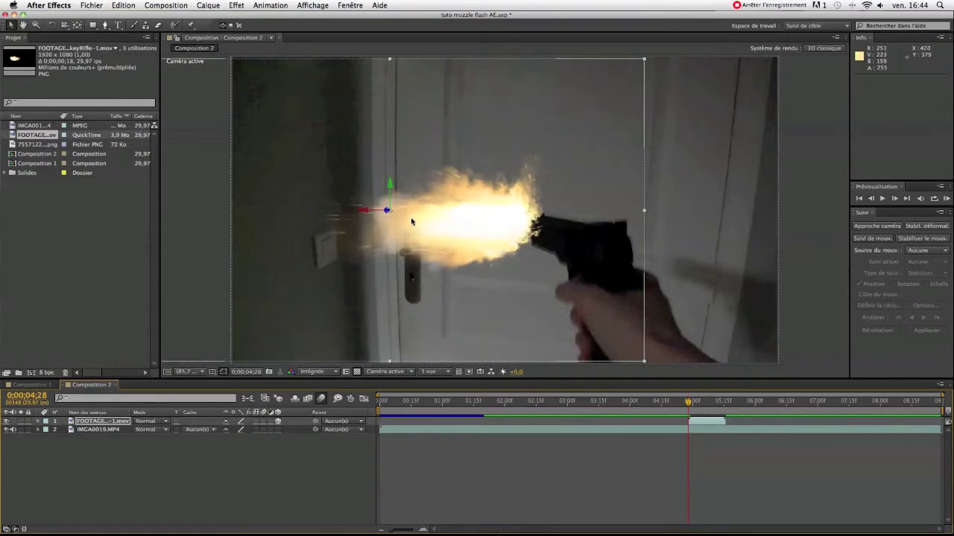
left_click(52, 24)
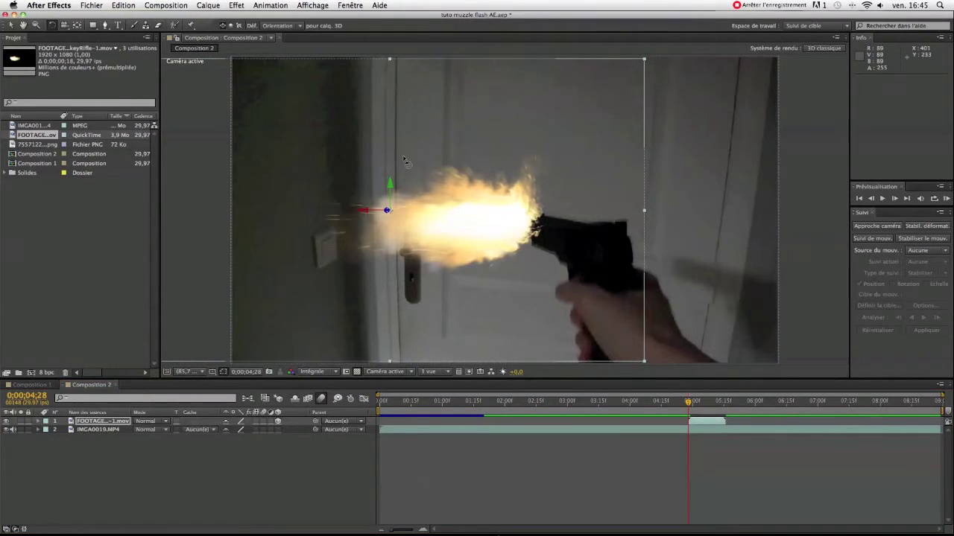
mouse_move(380, 196)
left_mouse_down()
mouse_move(351, 190)
mouse_move(371, 188)
left_mouse_up()
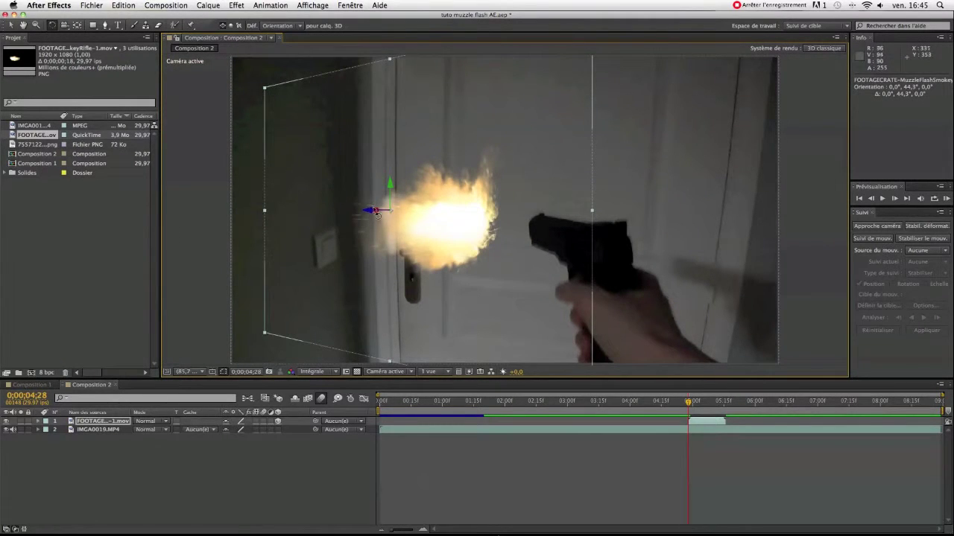
mouse_move(371, 210)
left_mouse_down()
mouse_move(391, 208)
mouse_move(369, 211)
left_mouse_up()
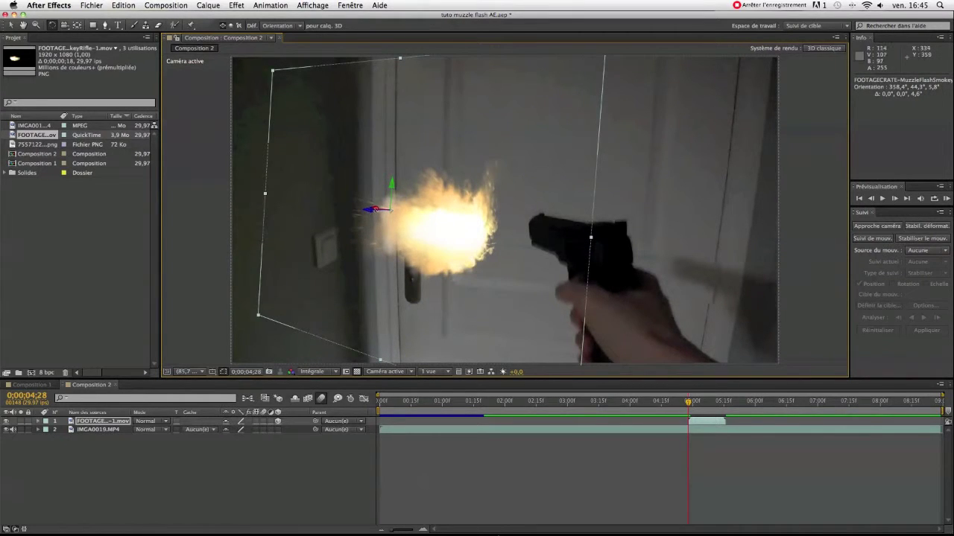
- Fine-tune the 3D muzzle flash's rotation and move it onto the gun's muzzle at about 507, 348, 133
left_click(10, 25)
left_click_drag(369, 210, 435, 216)
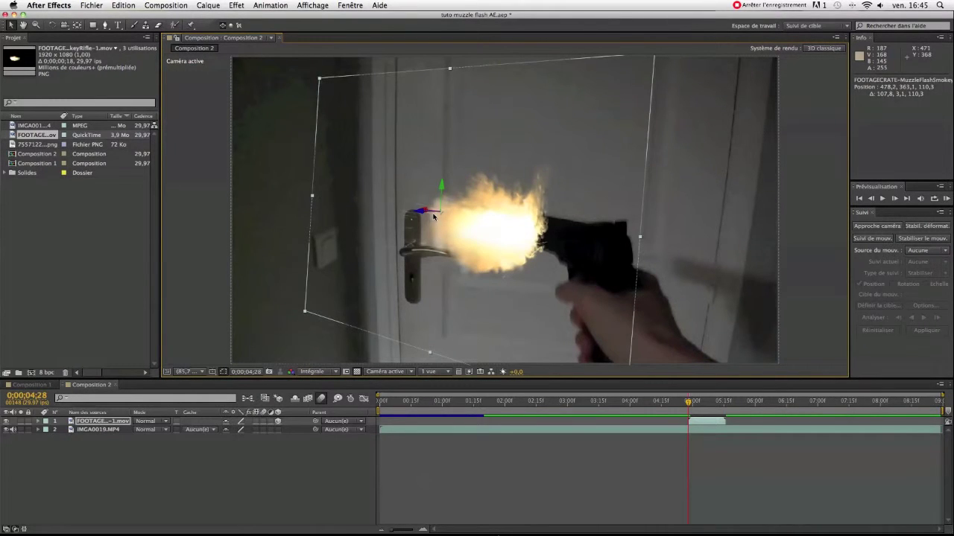
left_click(52, 25)
mouse_move(442, 180)
left_mouse_down()
mouse_move(453, 191)
mouse_move(427, 214)
mouse_move(438, 215)
mouse_move(454, 177)
left_mouse_up()
left_click(10, 25)
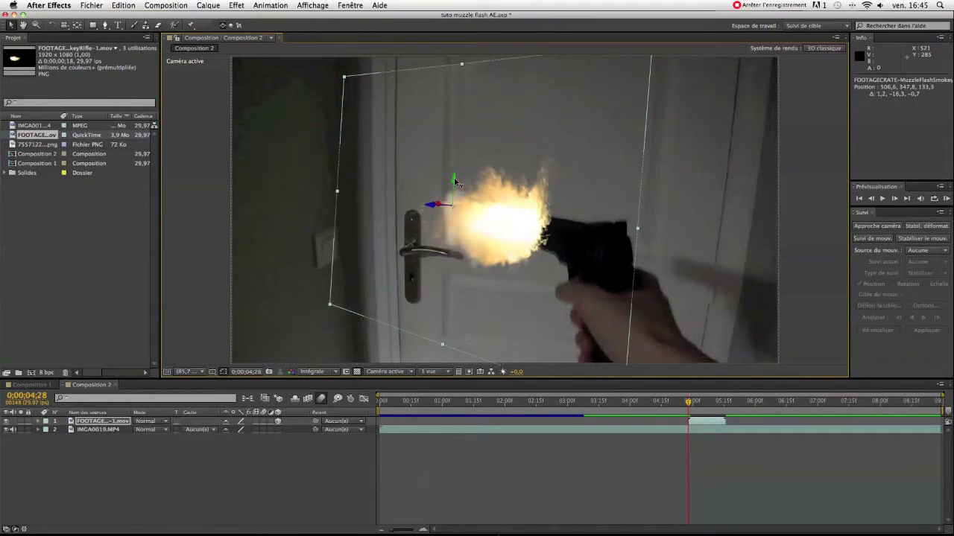
- Split the muzzle flash layer at 0;00;04;29 to separate its first frame from the smoke
left_click(753, 456)
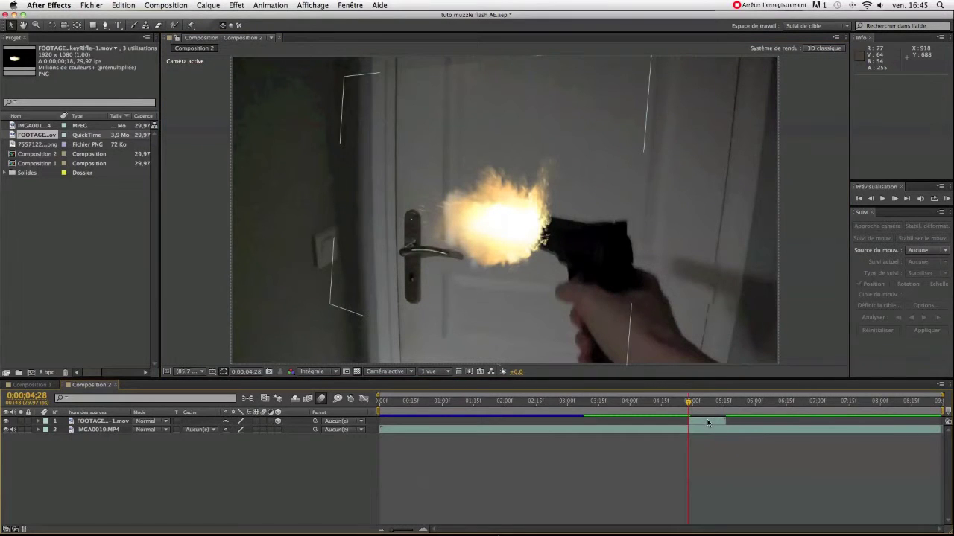
left_click(708, 422)
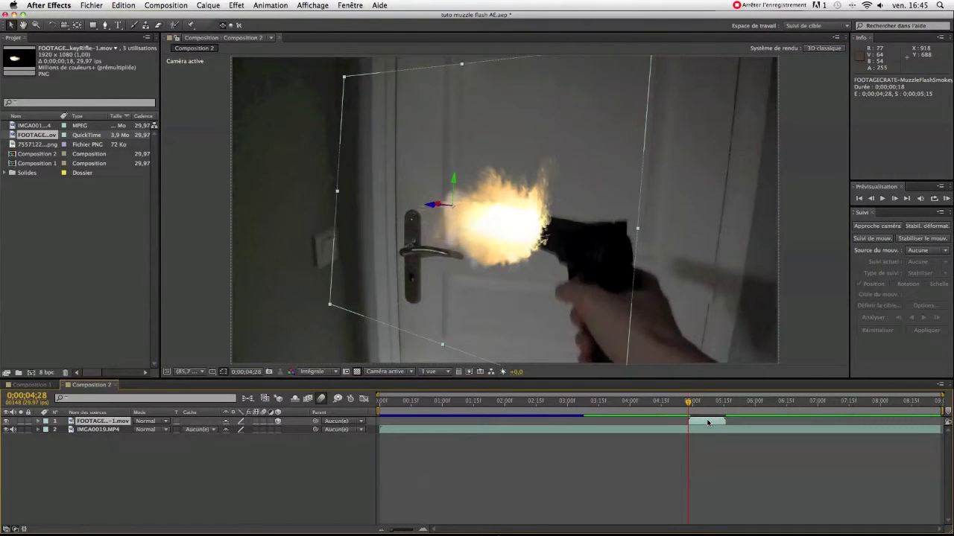
key("Page_Down")
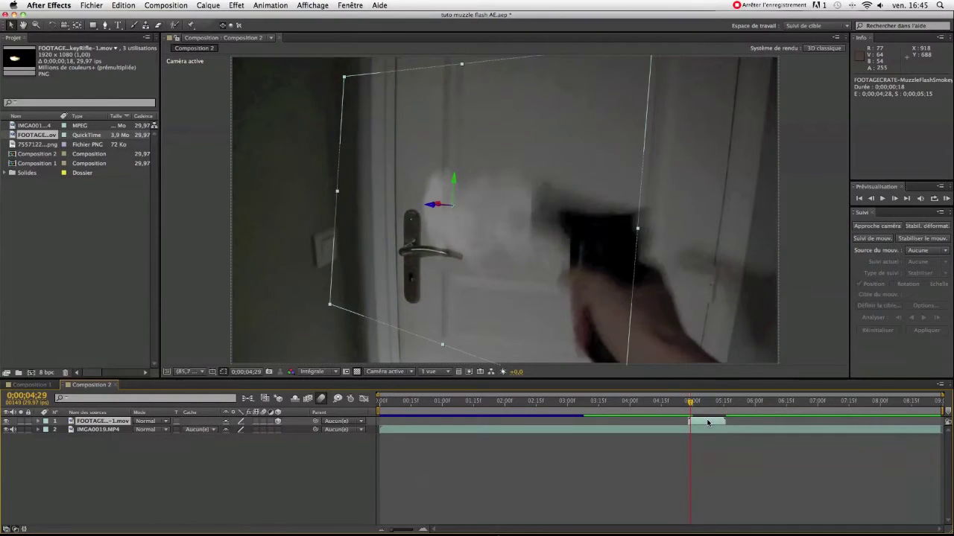
key("super+d")
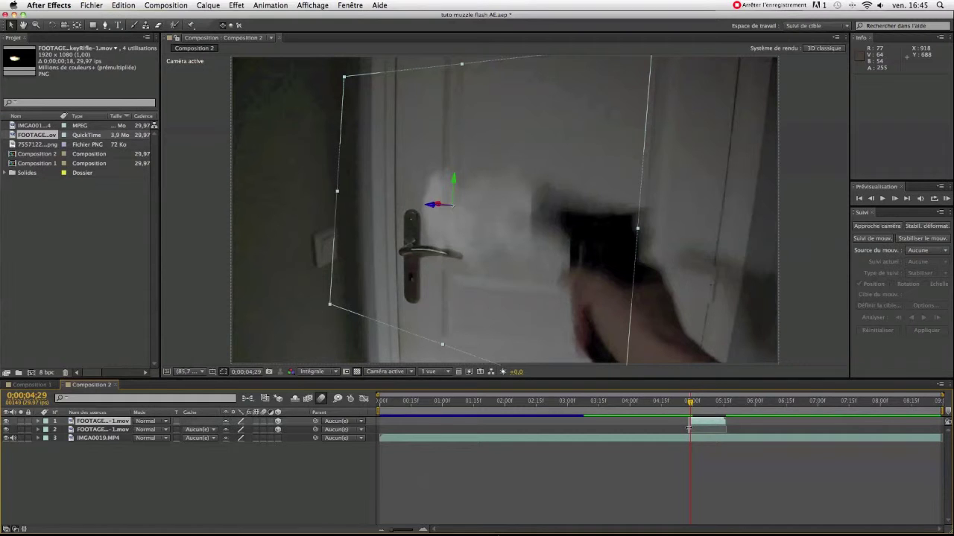
- Set the blending mode of the one-frame muzzle flash layer at 0;00;04;28 to Addition
key("Page_Up")
key("Page_Down")
key("Page_Down")
key("Page_Up")
key("Page_Up")
left_click(688, 429)
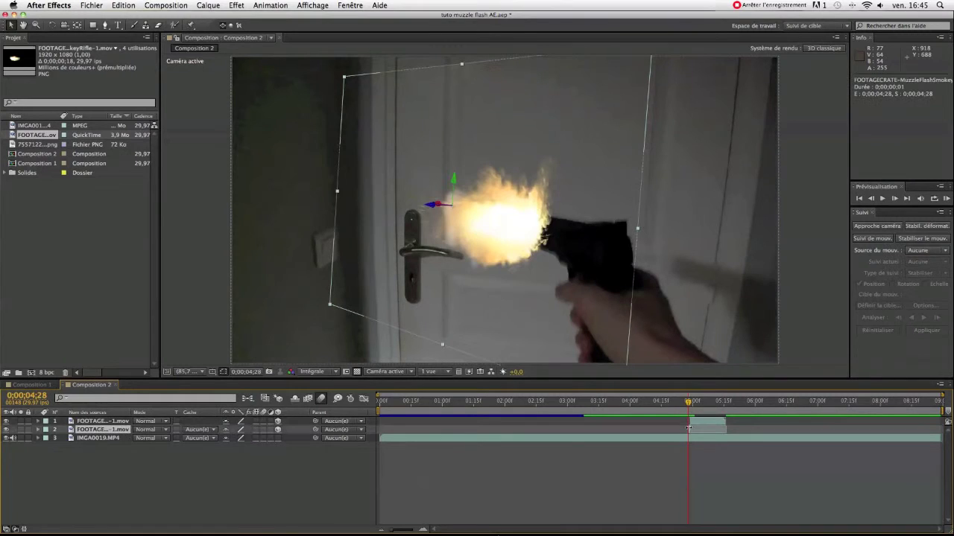
left_click(165, 432)
left_click(155, 231)
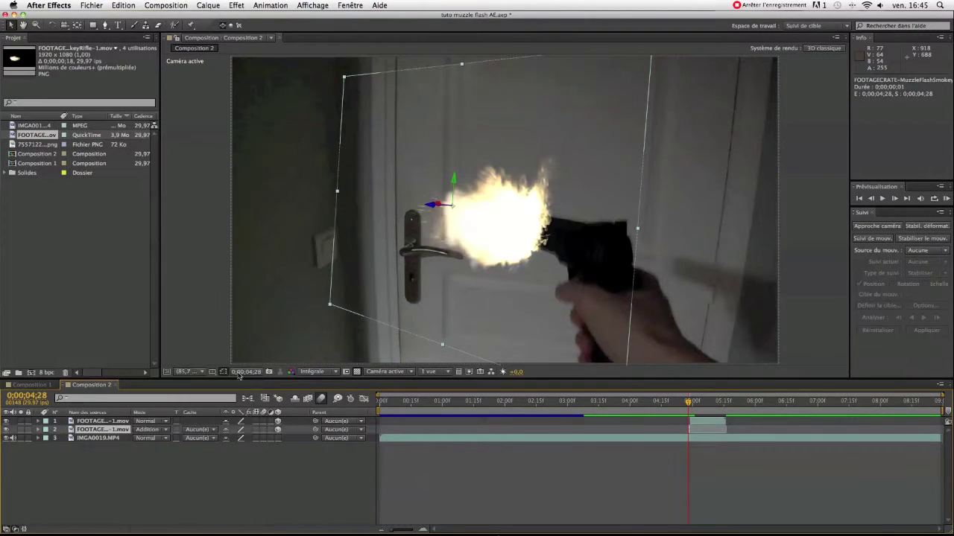
- Check the brightened flash and the following smoke frame by frame around 0;00;04;28
left_click(658, 472)
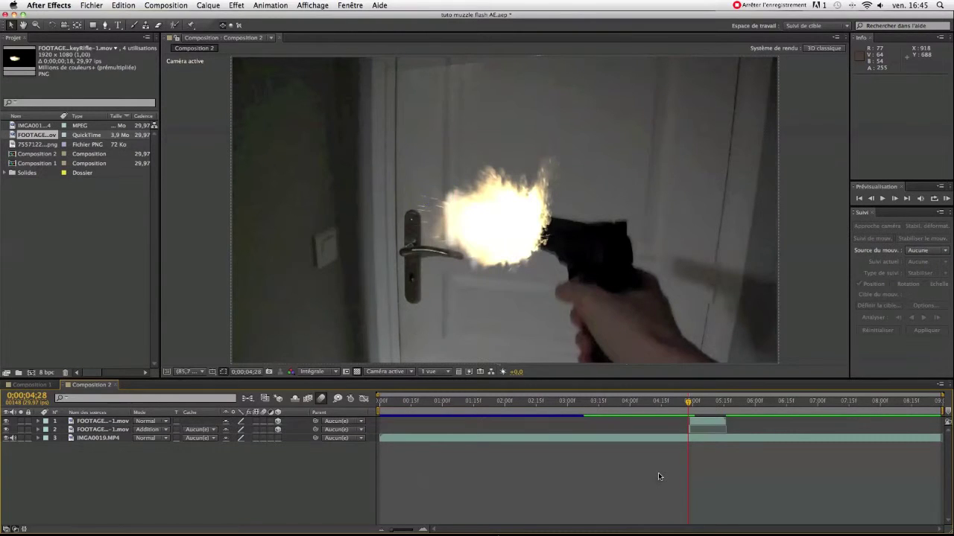
key("Page_Up")
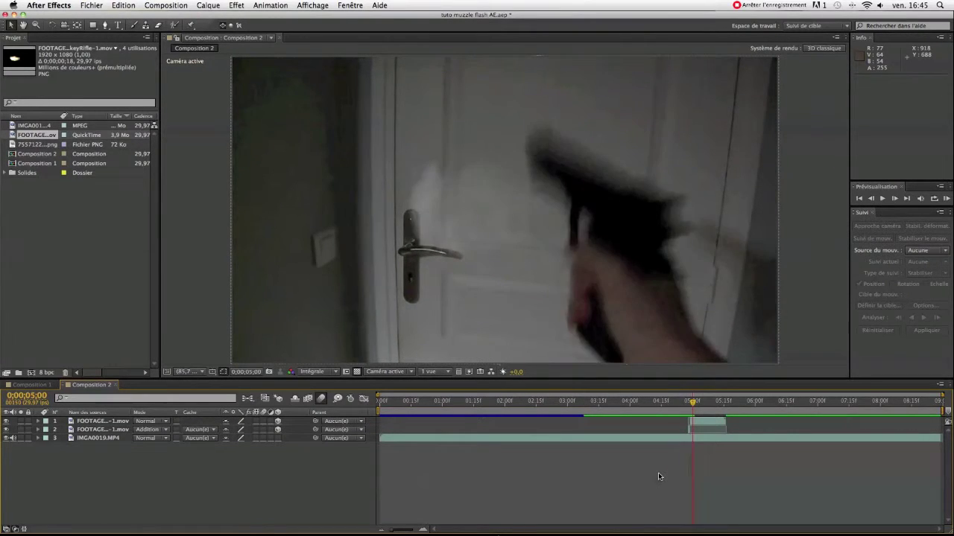
key("Page_Down")
key("Page_Up")
key("Page_Down")
key("Page_Down")
key("Page_Up")
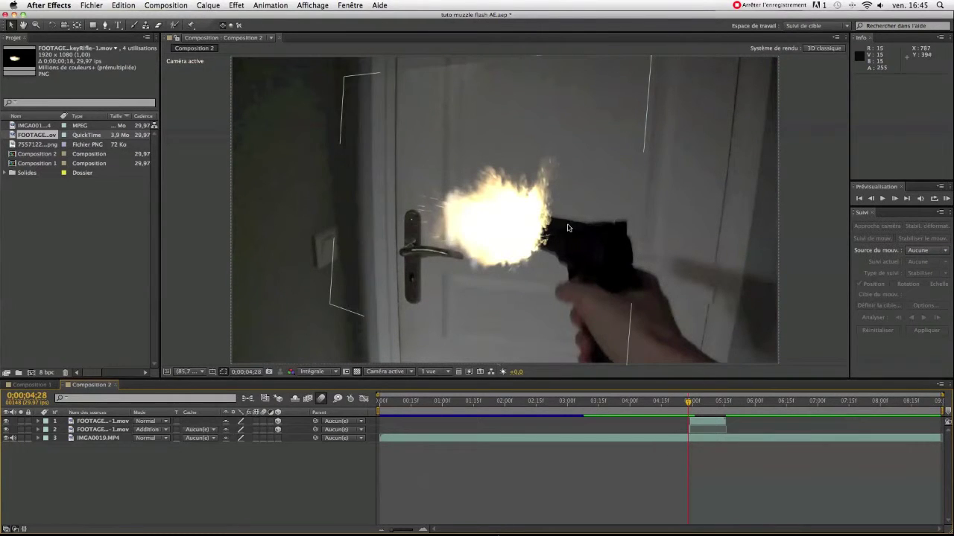
- Duplicate the IMGA0019.MP4 layer, split the copy at 0;00;04;28 and delete its earlier part
left_click(682, 439)
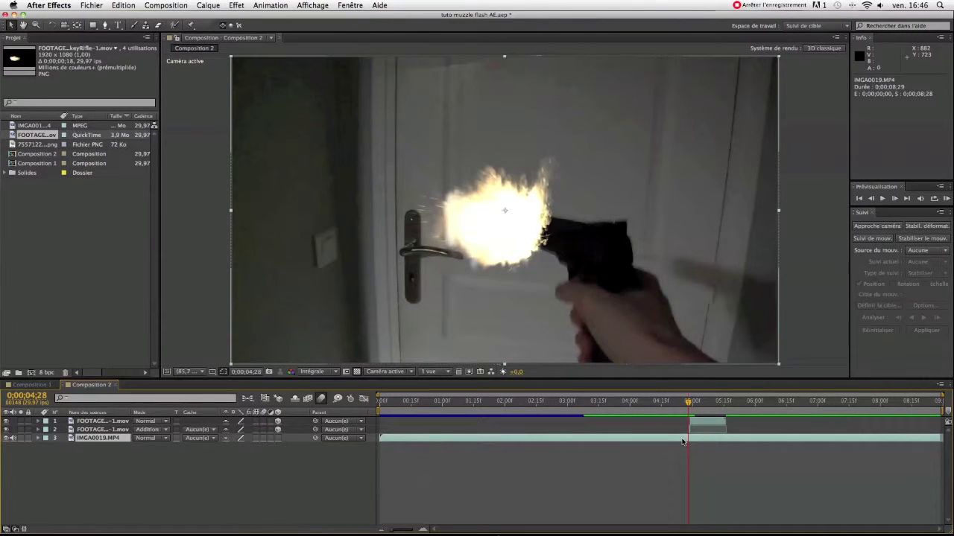
key("super+d")
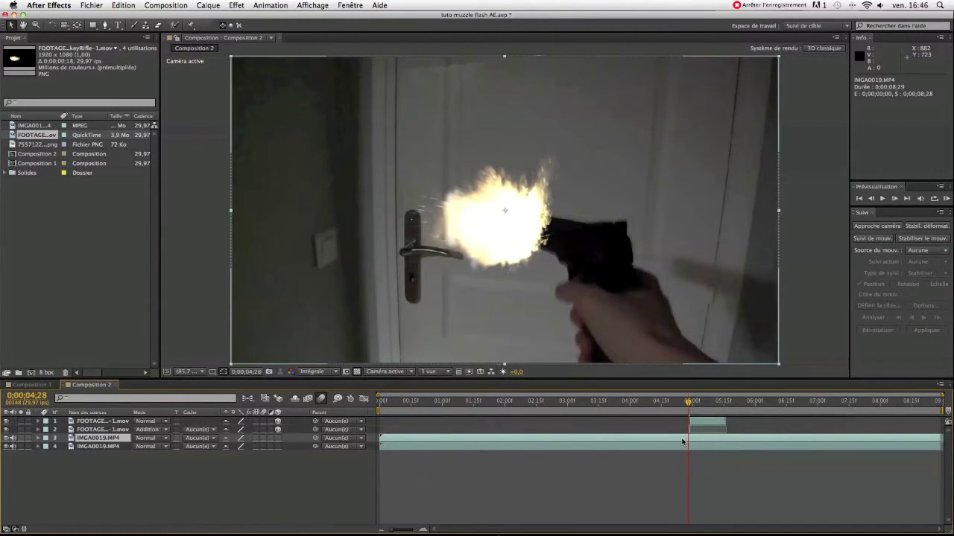
key("super+shift+d")
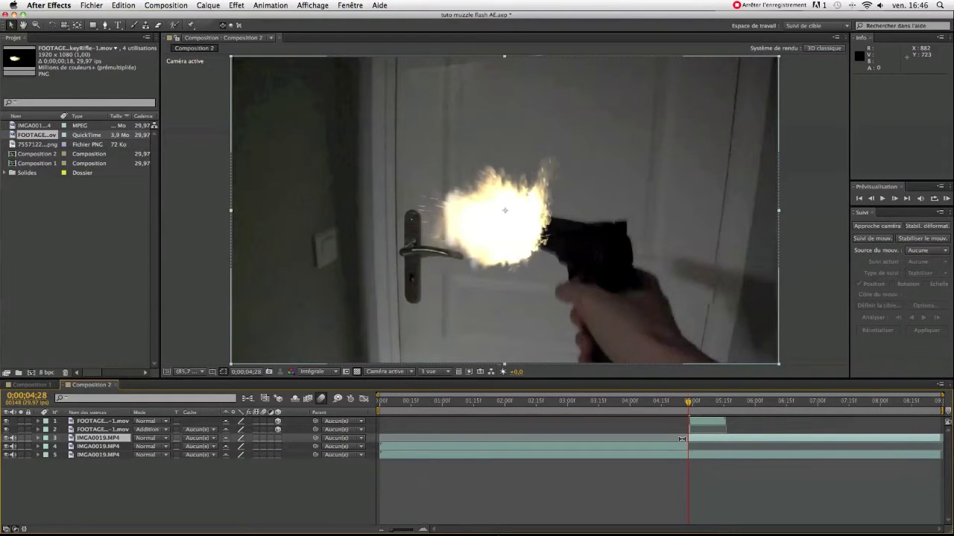
left_click(679, 447)
key("Delete")
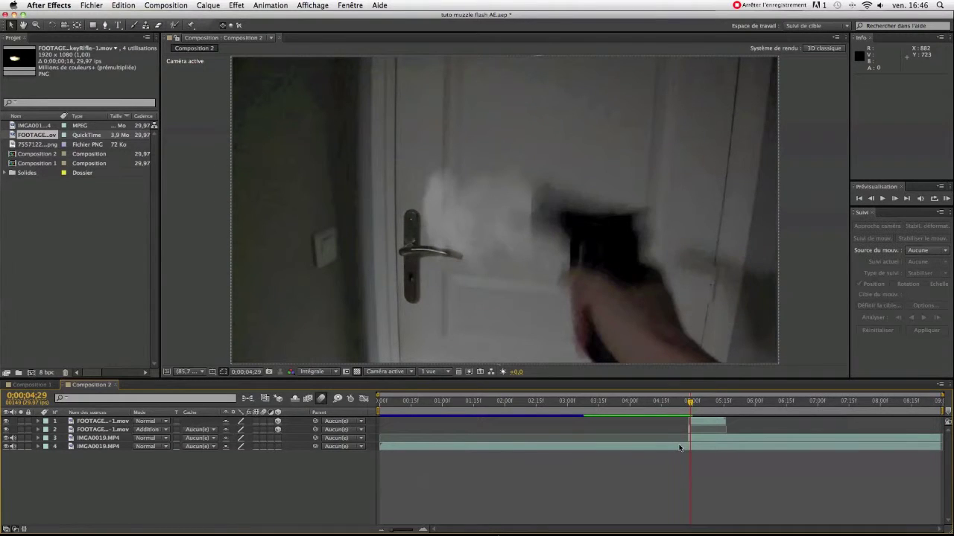
- Split the duplicated clip at 0;00;04;29 and delete everything after it to leave a one-frame layer
left_click(697, 439)
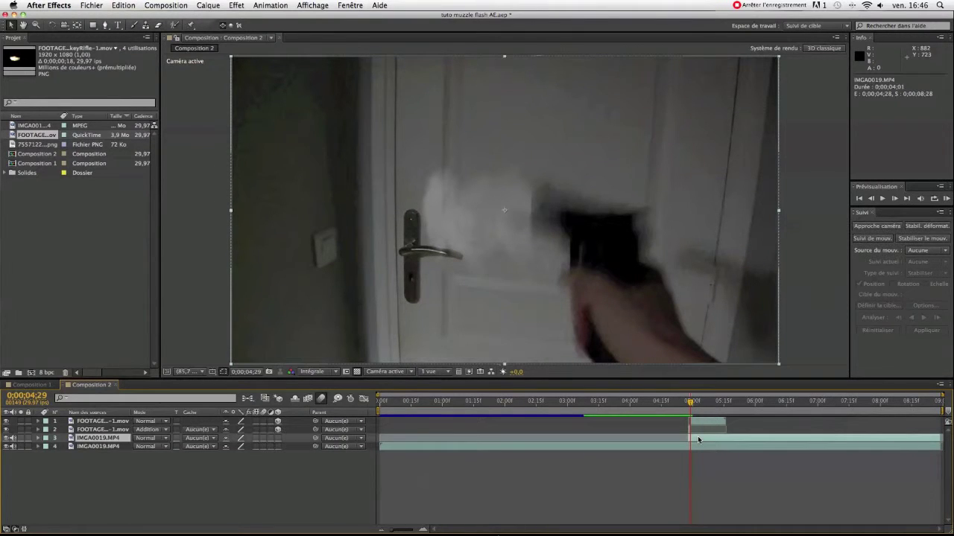
key("super+d")
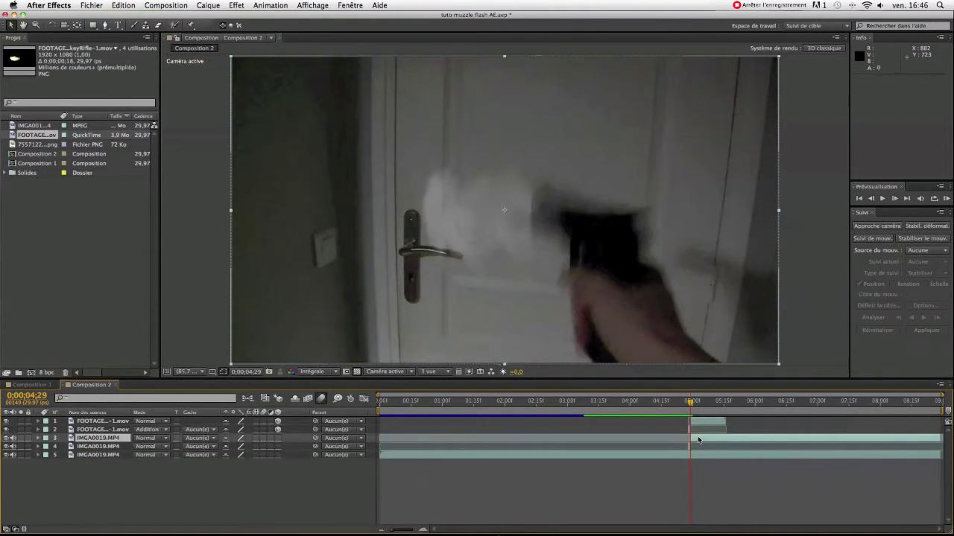
key("Delete")
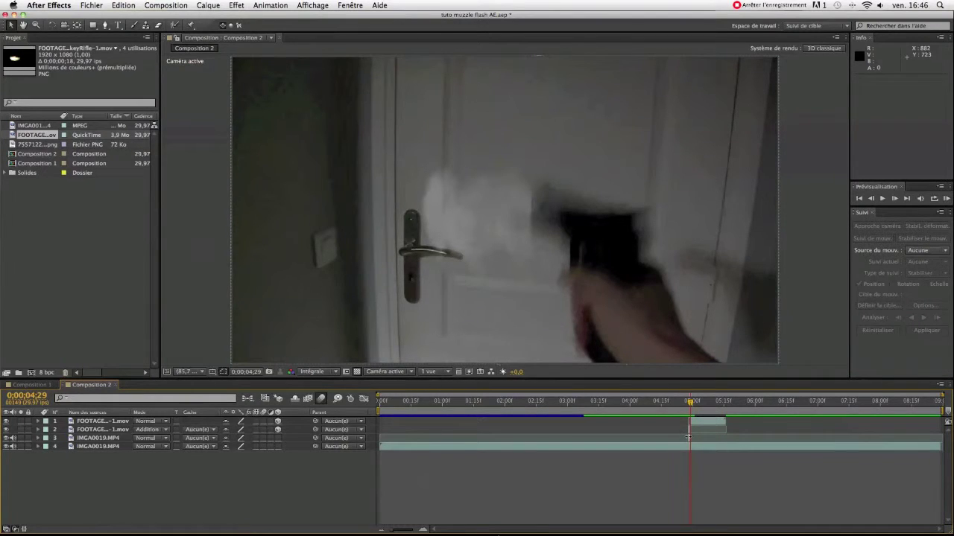
- Move the one-frame IMGA0019.MP4 layer above both muzzle flash layers, with the time at 0;00;04;28
left_click(688, 438)
key("Page_Up")
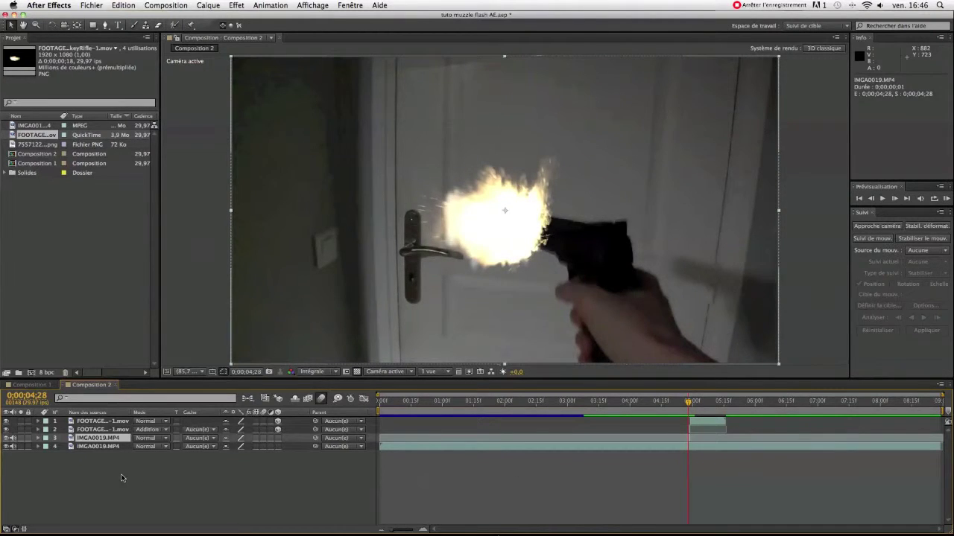
left_click_drag(104, 438, 105, 419)
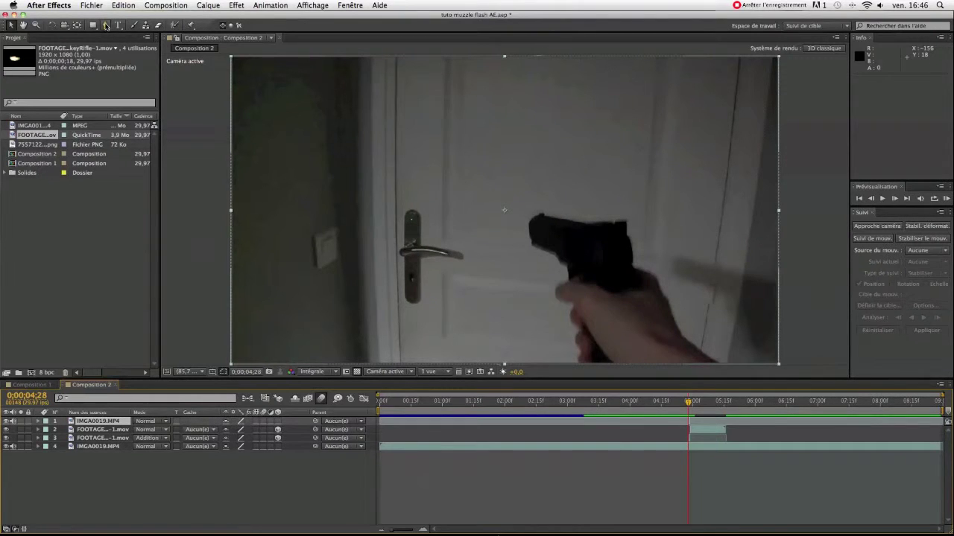
- Draw a closed Pen mask around the pistol and the upper part of the hand on the one-frame clip layer
left_click(105, 26)
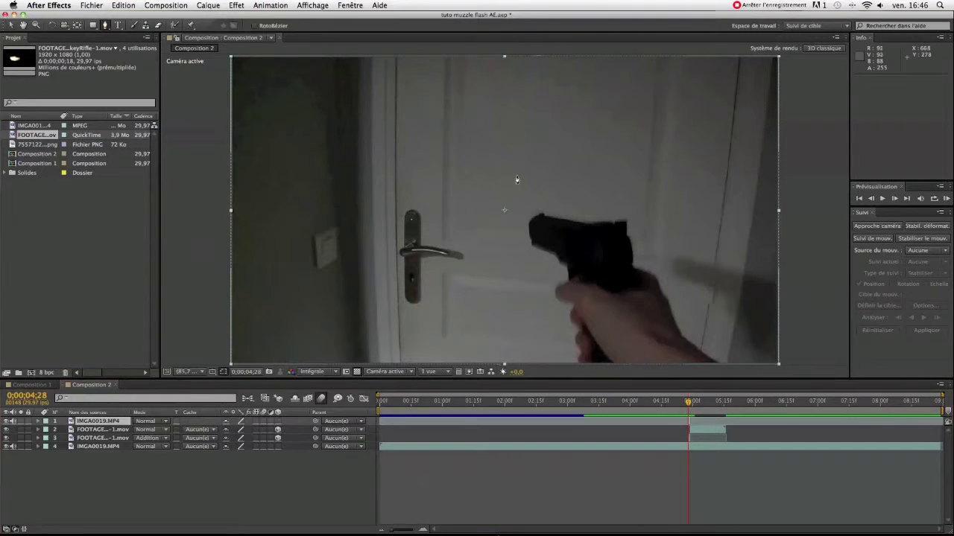
left_click(567, 277)
left_click(567, 270)
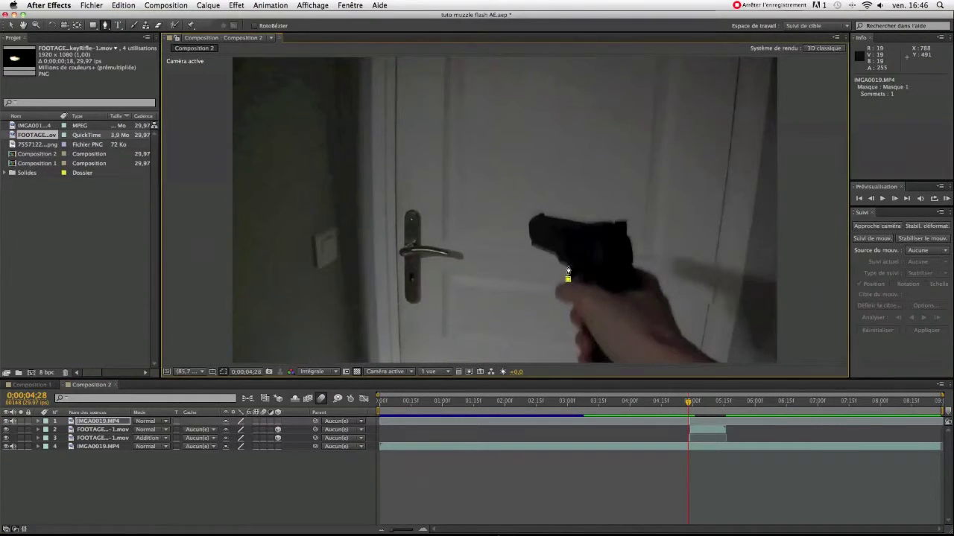
left_click(557, 260)
left_click(531, 244)
left_click(529, 228)
left_click(531, 221)
left_click(537, 216)
left_click(585, 222)
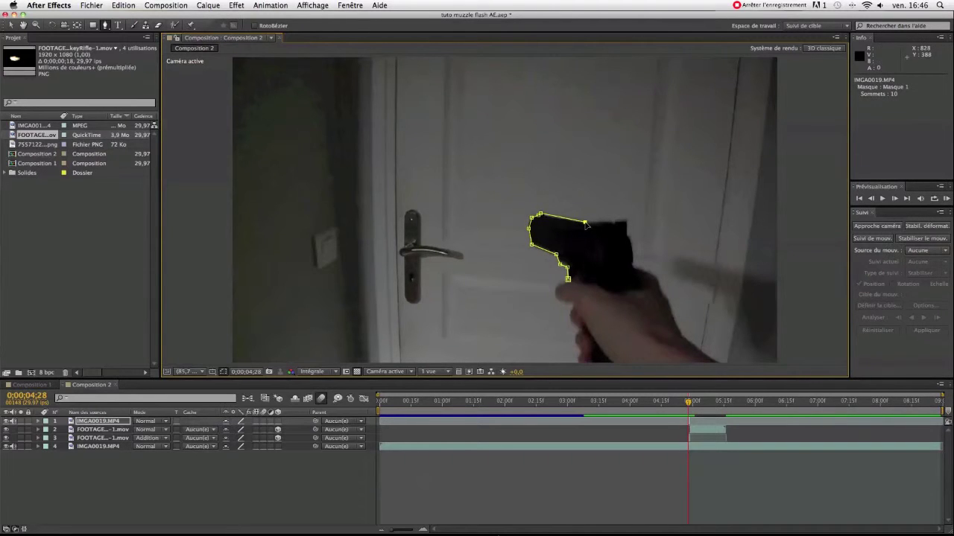
left_click(624, 220)
left_click(626, 231)
left_click(631, 243)
left_click(632, 263)
left_click(632, 266)
left_click(652, 277)
left_click(661, 290)
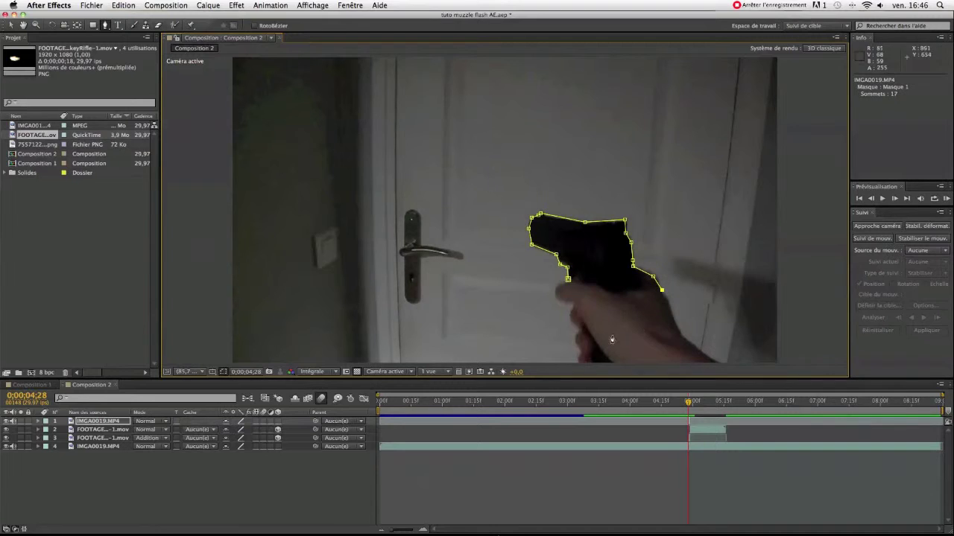
left_click(572, 324)
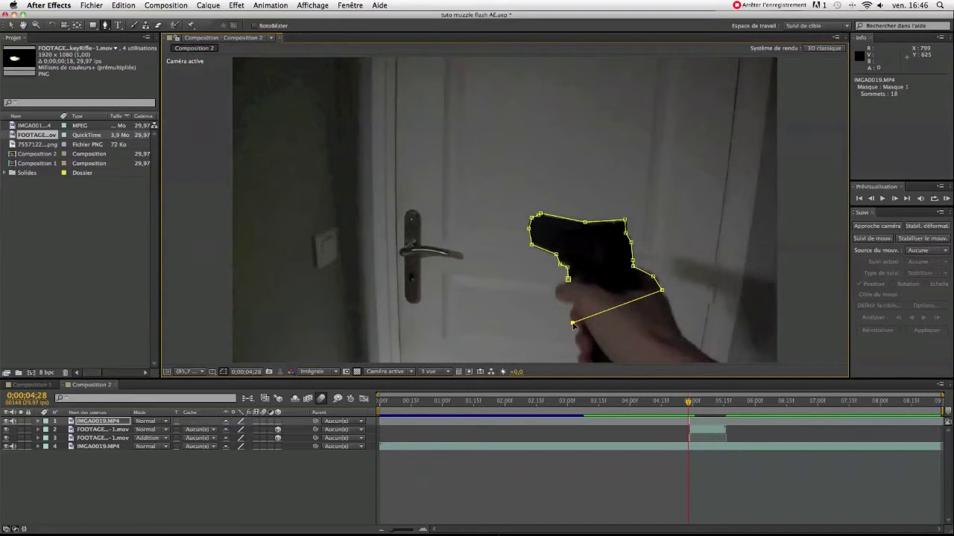
left_click(572, 312)
left_click(573, 305)
left_click(558, 299)
left_click(555, 289)
left_click(569, 281)
key("v")
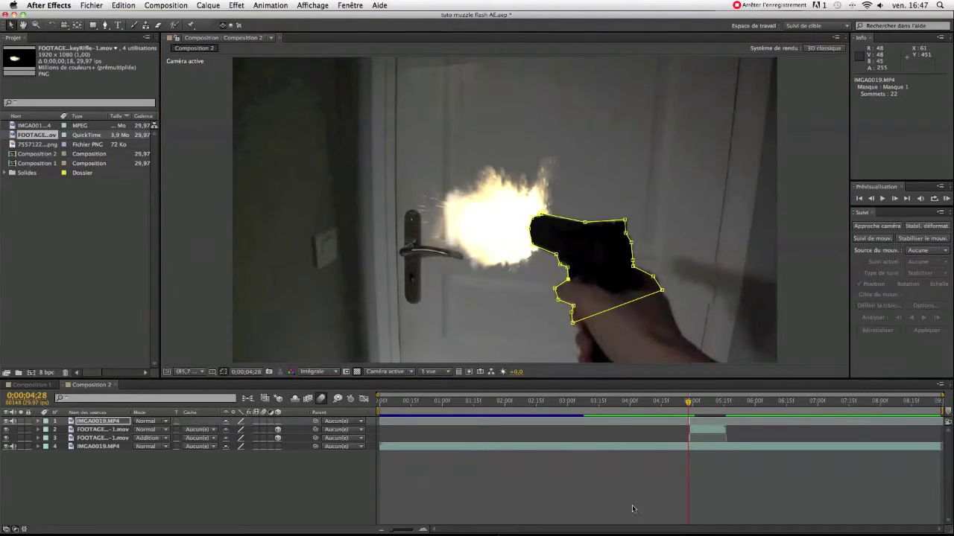
left_click(632, 509)
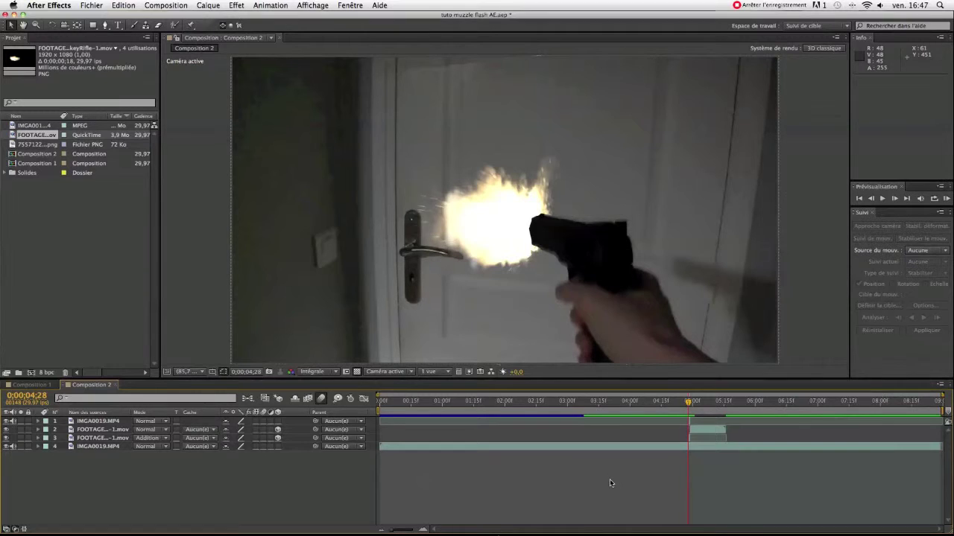
- Move the one-frame muzzle flash slightly closer to the barrel, to about 519, 347, 144
left_click(687, 439)
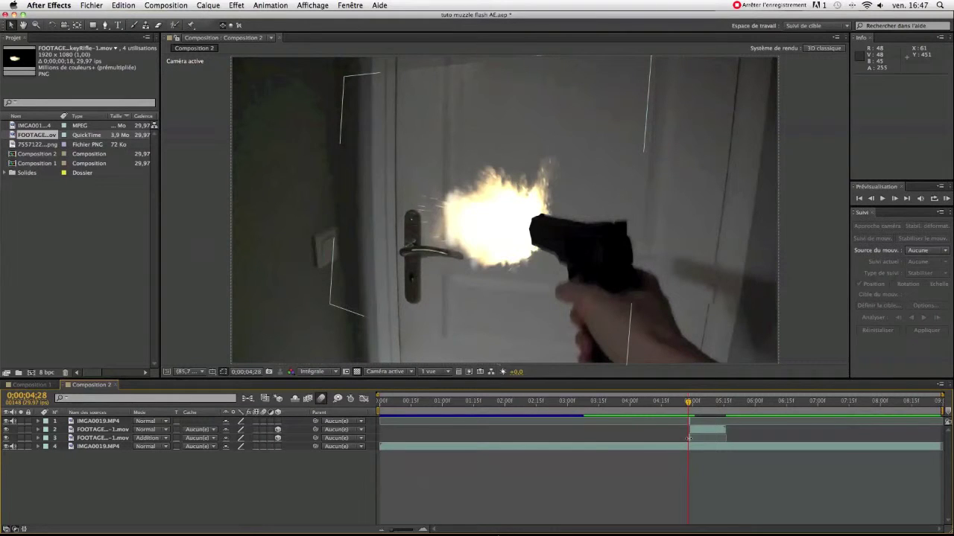
left_click(690, 438)
left_click_drag(430, 206, 460, 181)
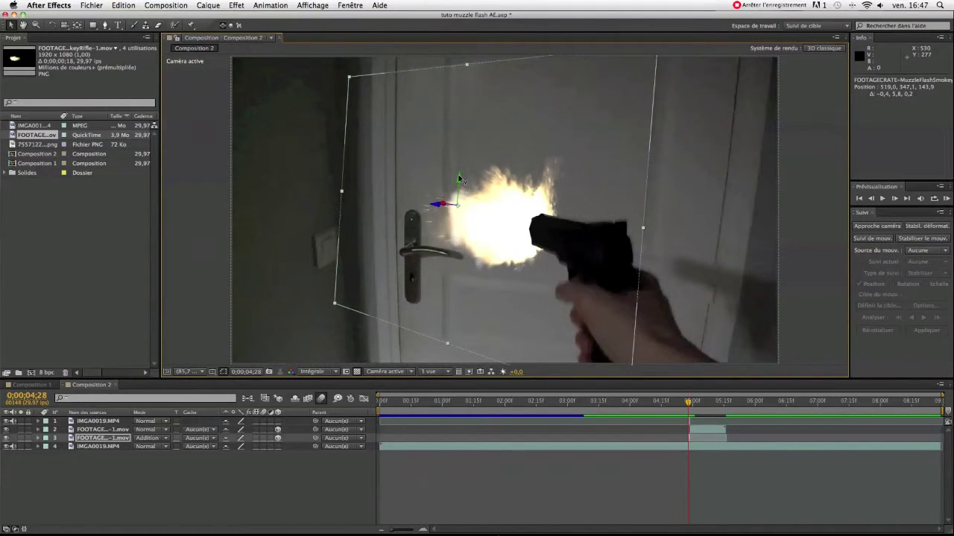
- Set the feather of the pistol mask on the one-frame clip layer to 4 pixels
left_click(688, 420)
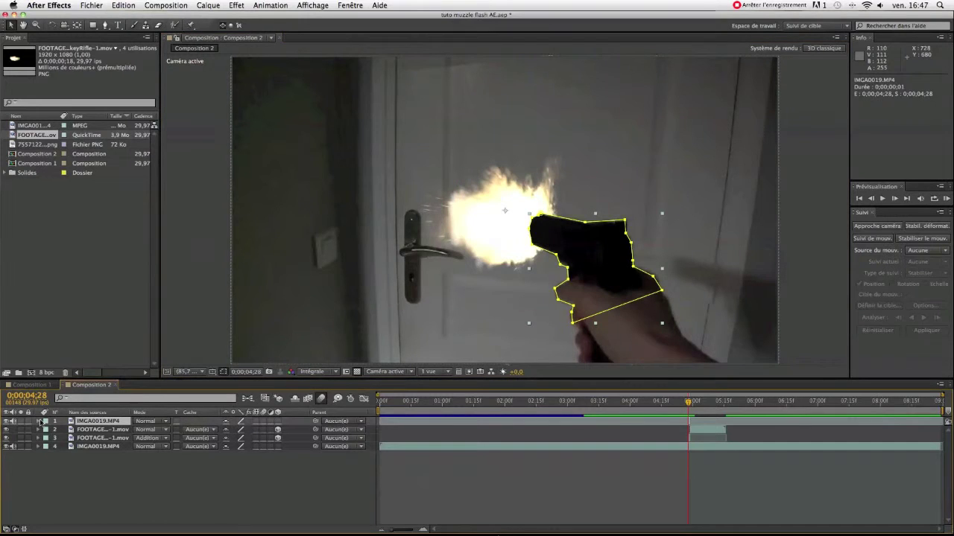
left_click(39, 421)
left_click(47, 430)
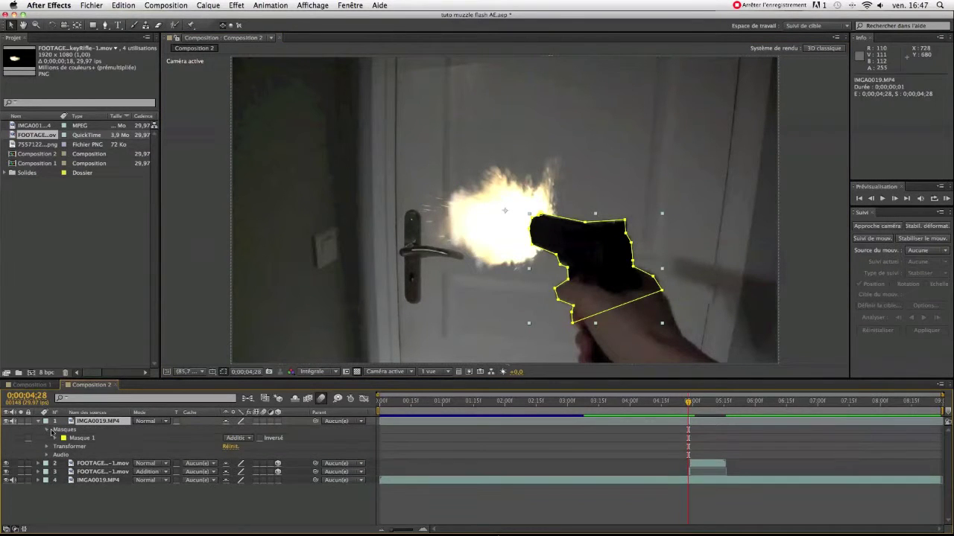
left_click(55, 438)
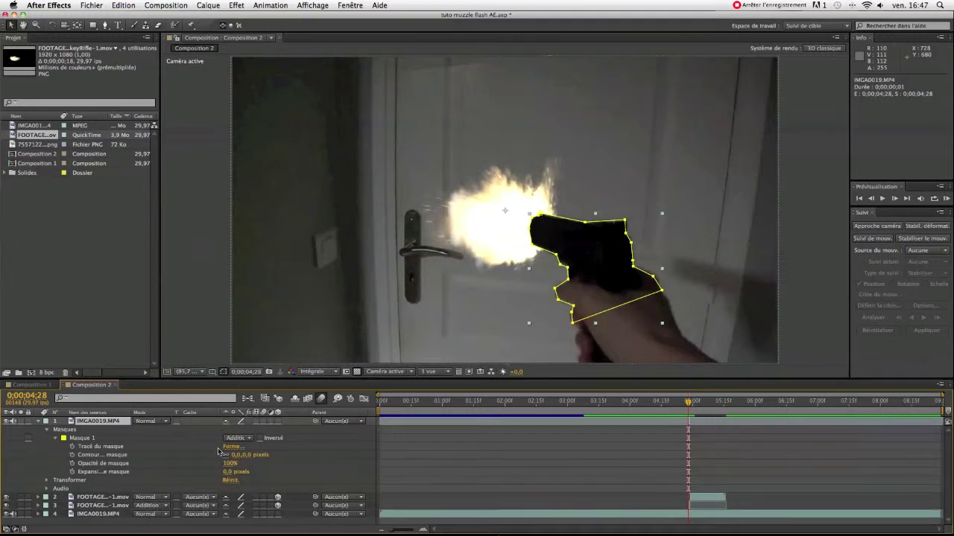
left_click_drag(246, 455, 249, 456)
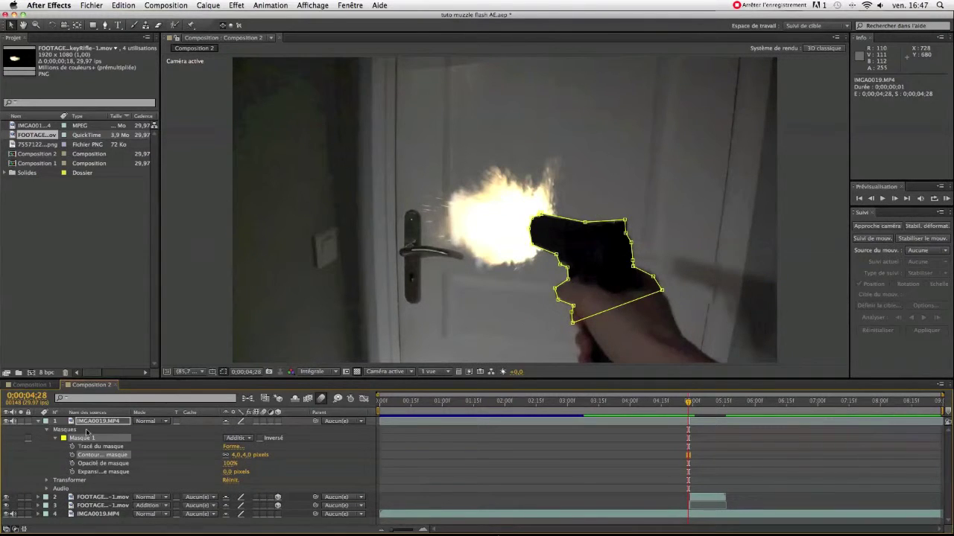
left_click(38, 421)
left_click(586, 476)
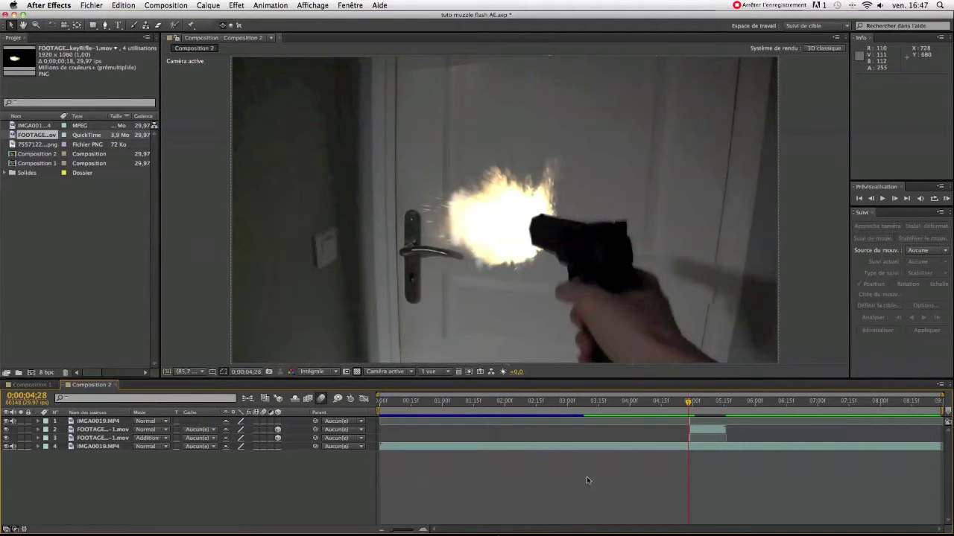
- Check the masked pistol against the flash frame by frame around 0;00;04;28
key("Page_Up")
key("Page_Down")
key("Page_Down")
key("Page_Up")
key("Page_Up")
key("Page_Down")
- Create a 1280 × 720 px yellow solid with the colour FFD800 at the top of Composition 2
right_click(201, 467)
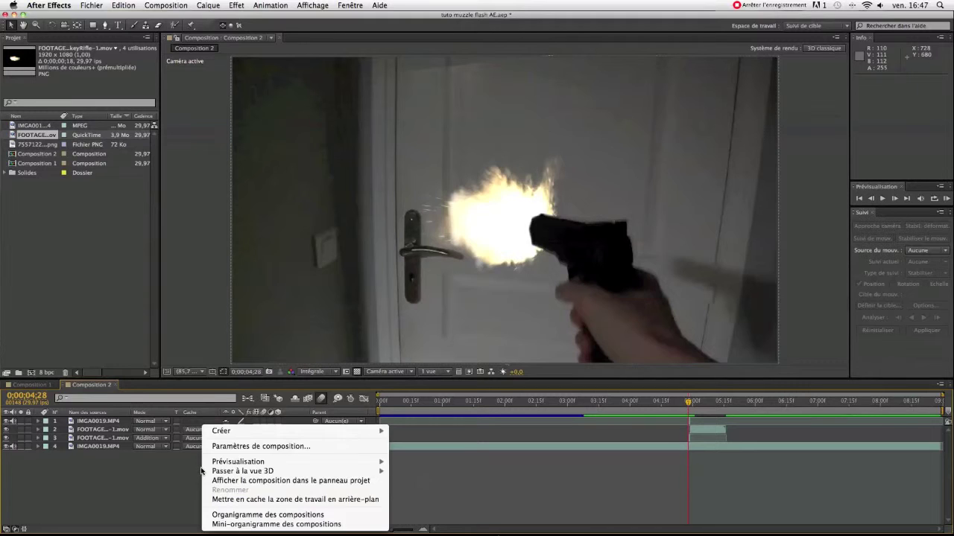
mouse_move(245, 433)
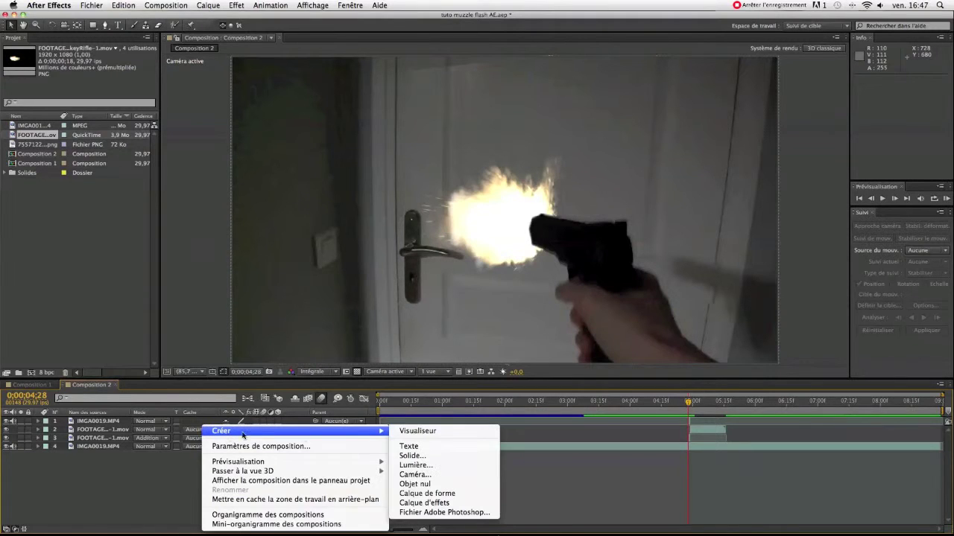
left_click(409, 457)
left_click(468, 335)
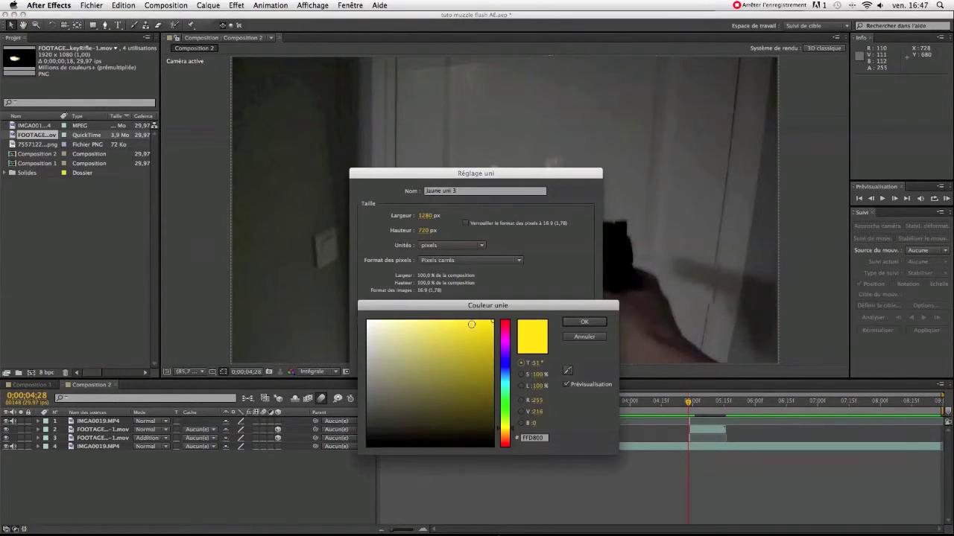
left_click(581, 322)
left_click(572, 365)
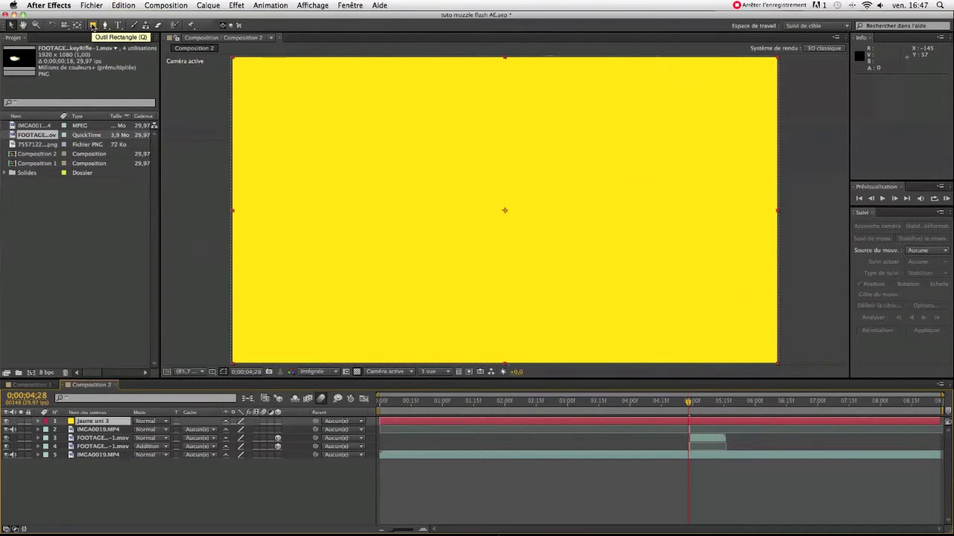
- Draw a circular Ellipse mask about 193 px in diameter over the flash on the yellow solid
left_click(94, 26)
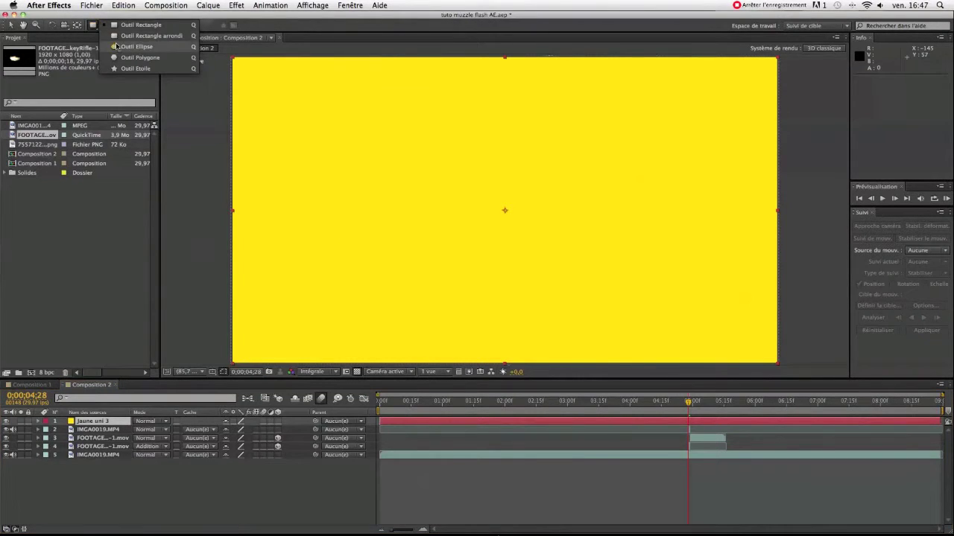
left_click(117, 47)
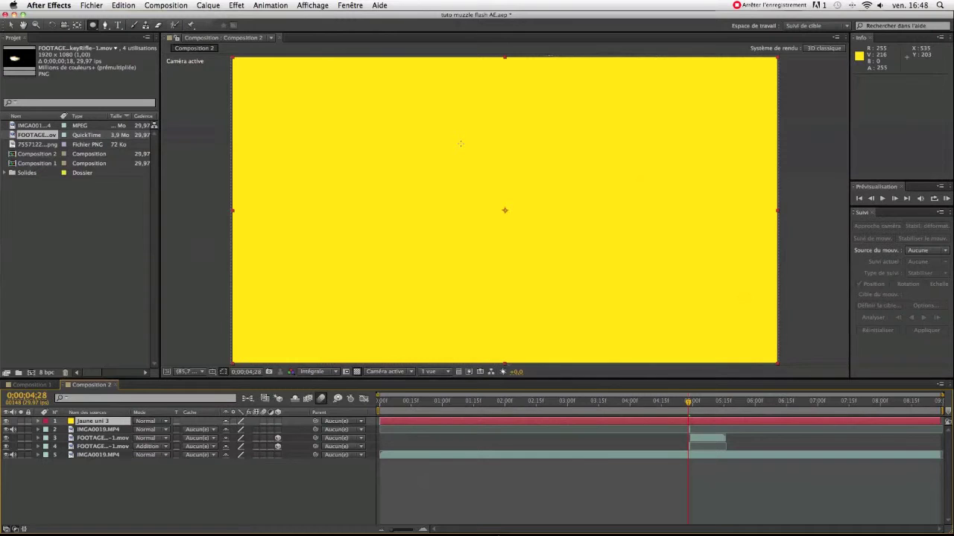
left_click_drag(462, 171, 499, 205)
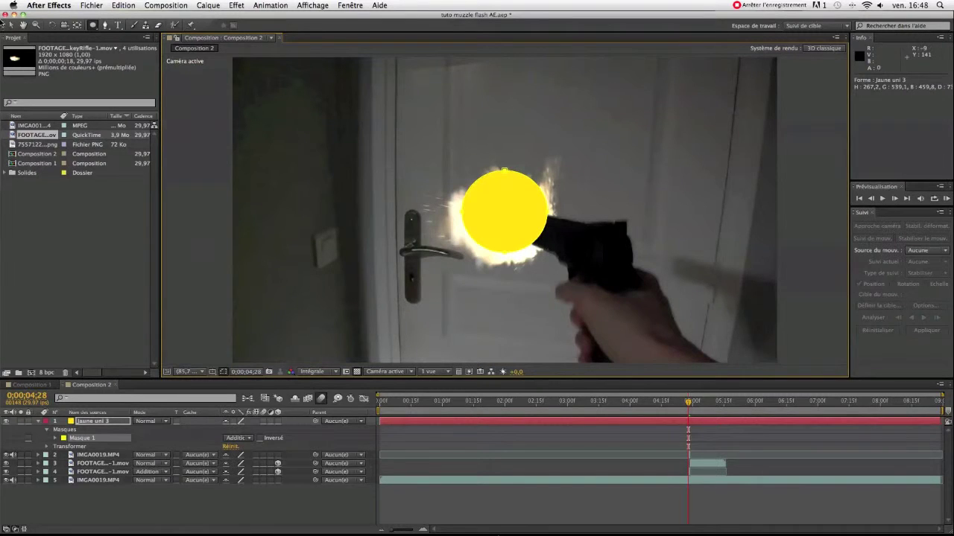
- Enlarge the circular mask beyond the frame's height and shift the yellow solid to about 654, 338 around the flash
left_click(11, 25)
key("super+t")
left_click_drag(547, 170, 663, 58)
left_click_drag(523, 215, 601, 185)
left_click_drag(420, 344, 385, 366)
left_click_drag(568, 224, 517, 224)
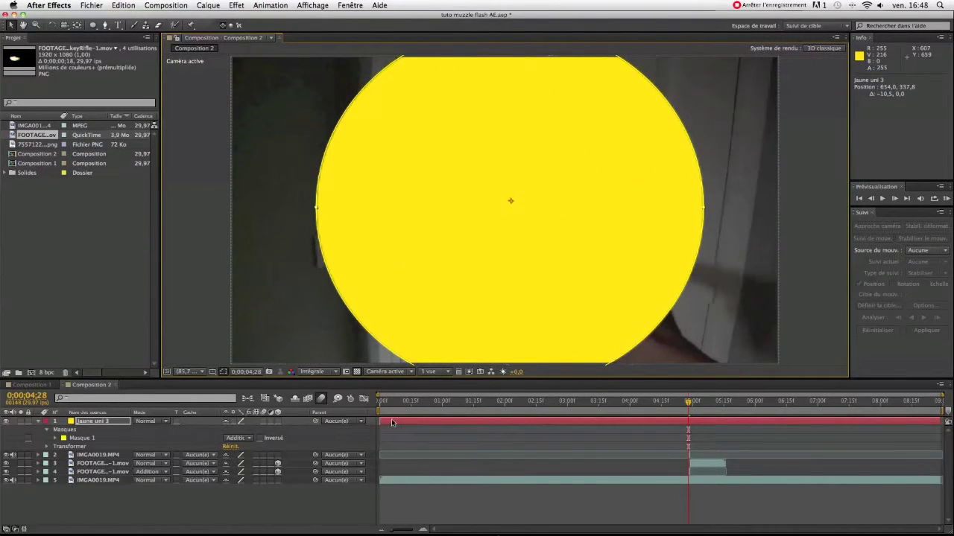
- Trim the yellow solid to the single frame 0;00;04;28 and set its blending mode to Addition
left_click_drag(380, 422, 680, 421)
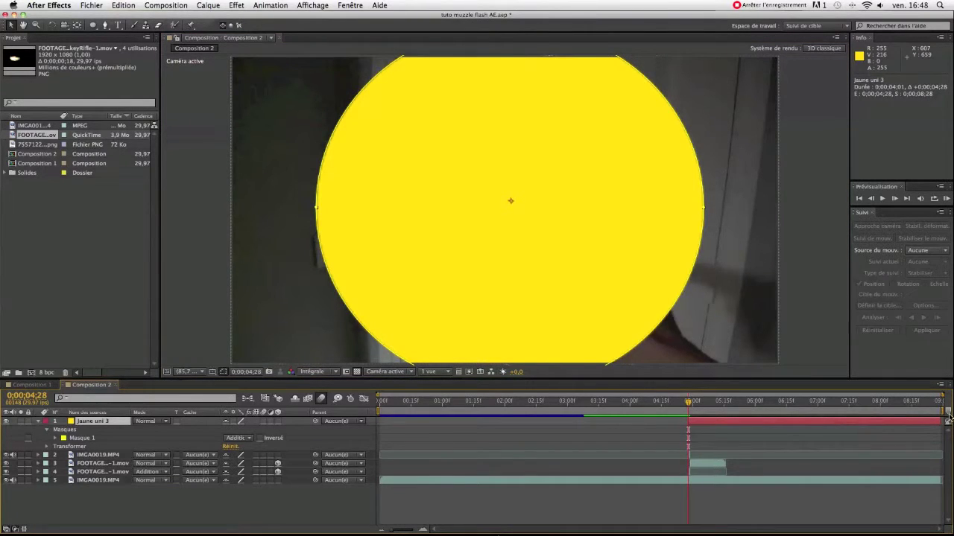
left_click_drag(940, 421, 689, 421)
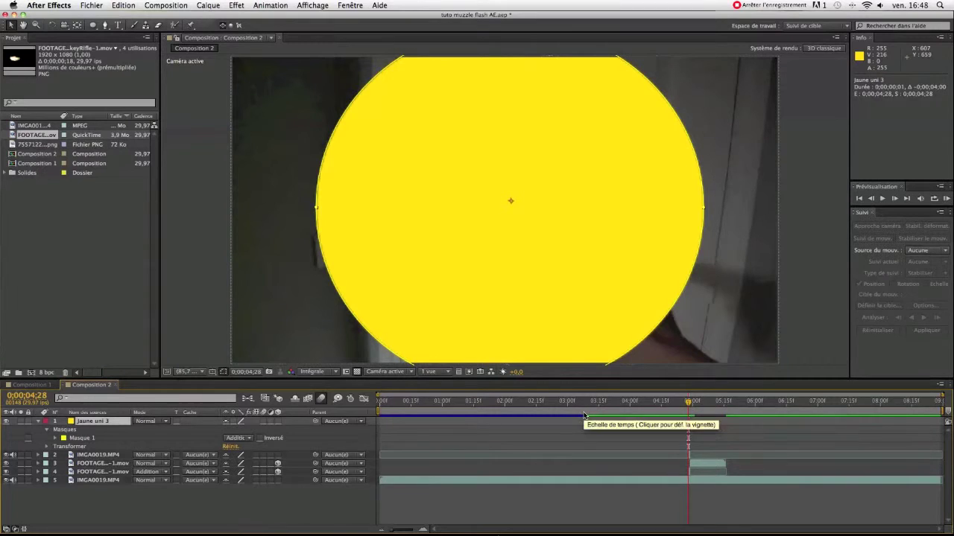
left_click(168, 423)
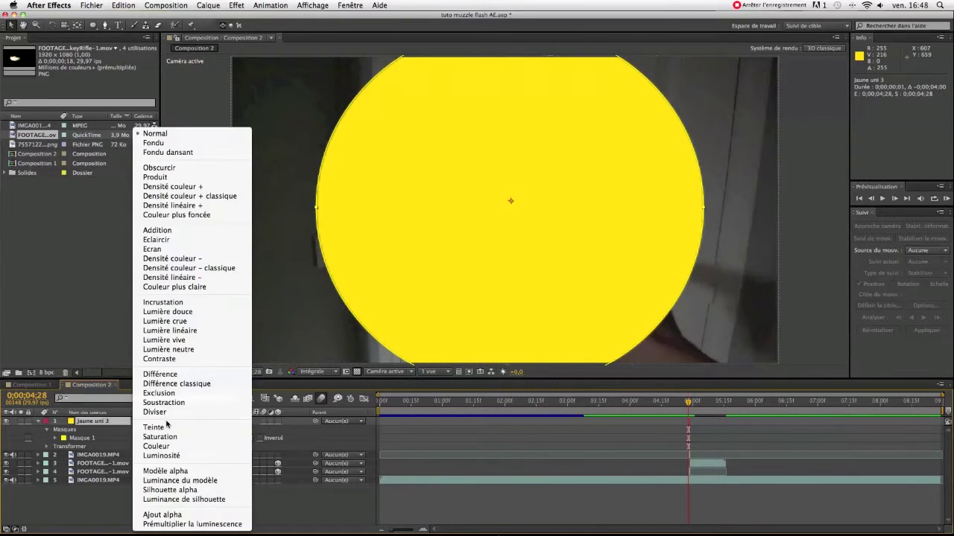
left_click(163, 233)
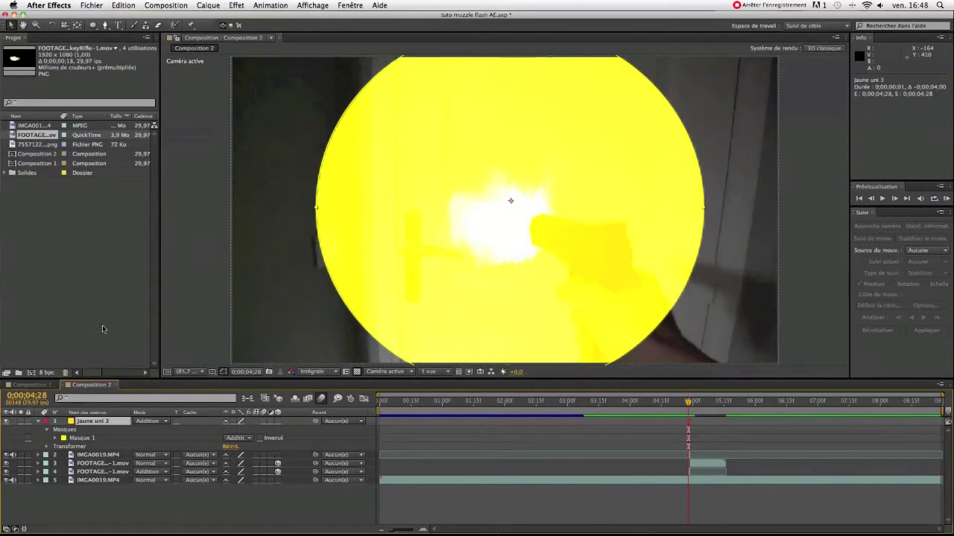
- Soften the yellow solid's circular mask with a 130-pixel feather and a mask expansion of -18 pixels
left_click(55, 439)
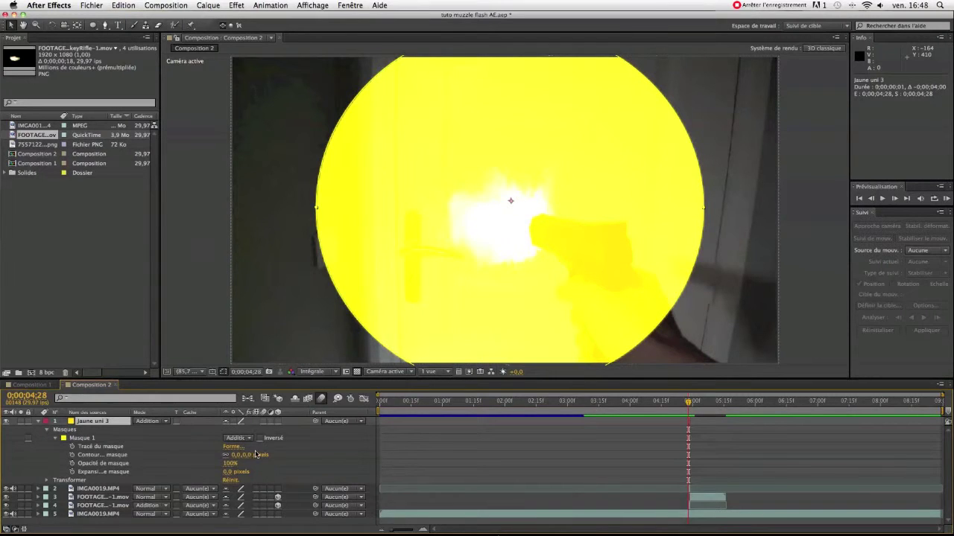
left_click_drag(246, 454, 320, 458)
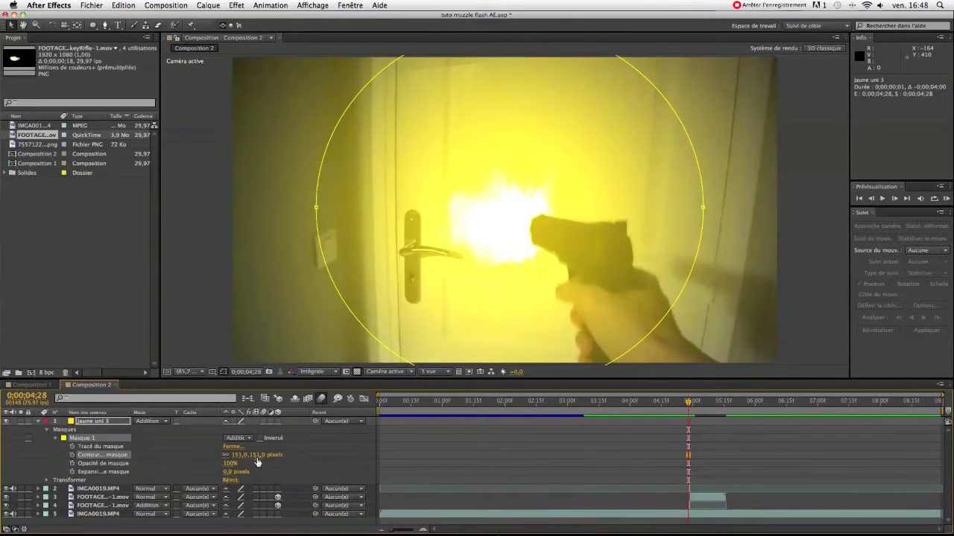
mouse_move(232, 472)
left_mouse_down()
mouse_move(219, 476)
mouse_move(251, 457)
mouse_move(222, 475)
left_mouse_up()
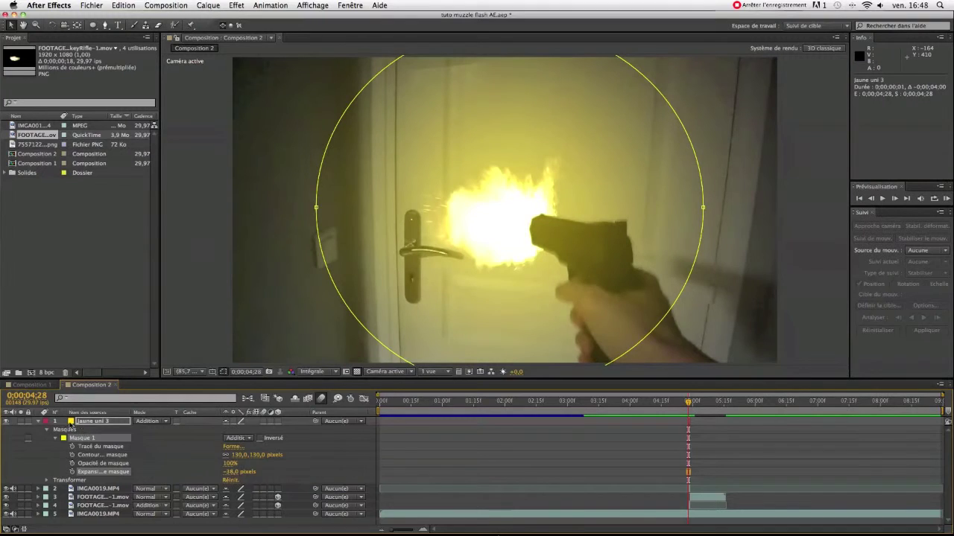
left_click(40, 422)
left_click(637, 504)
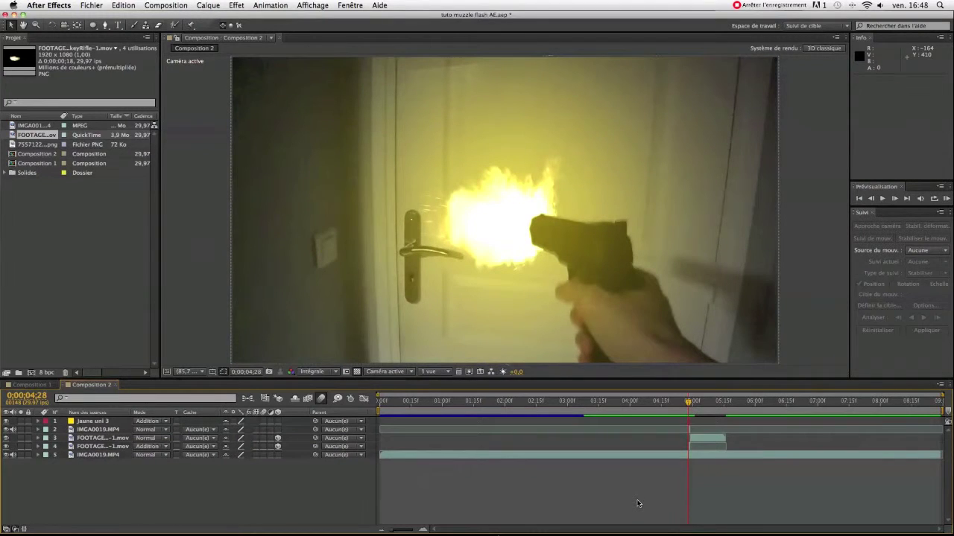
- Examine the flash and yellow glow frame by frame around 0;00;04;28
key("Page_Up")
key("Page_Down")
key("Page_Down")
key("Page_Up")
key("Page_Up")
key("Page_Down")
key("Page_Up")
key("Page_Down")
key("Page_Up")
key("Page_Down")
key("Page_Down")
key("Page_Down")
key("Page_Down")
key("Page_Down")
key("Page_Up")
key("Page_Up")
key("Page_Up")
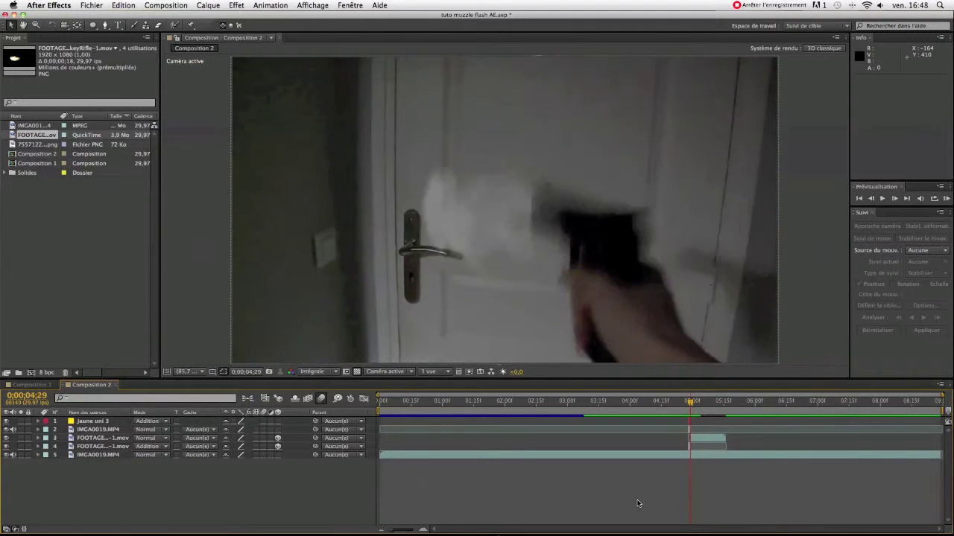
key("Page_Up")
key("Page_Up")
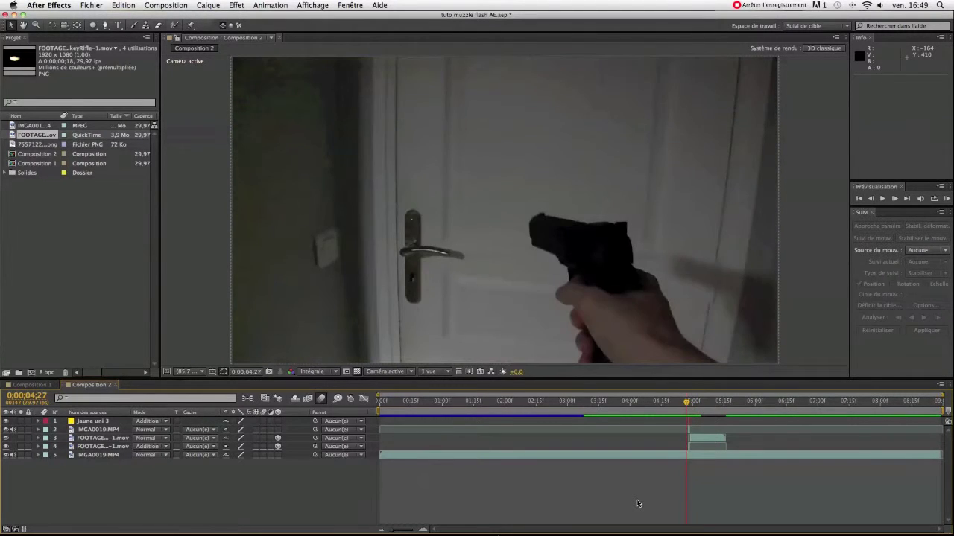
key("Page_Down")
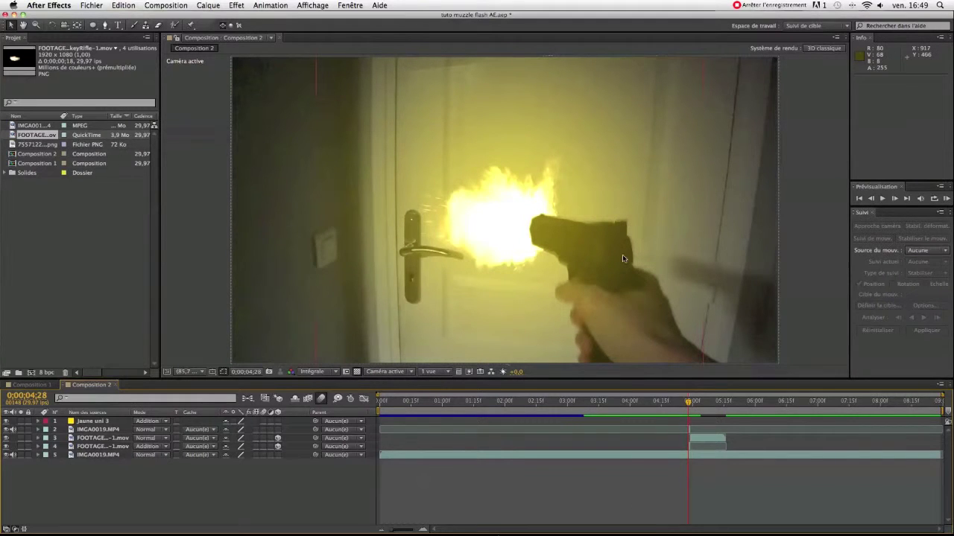
- Add the bullet casings PNG to Composition 2 from 0;00;04;28, placing it below the masked IMGA0019.MP4 layer and above the flash footage
left_click(33, 144)
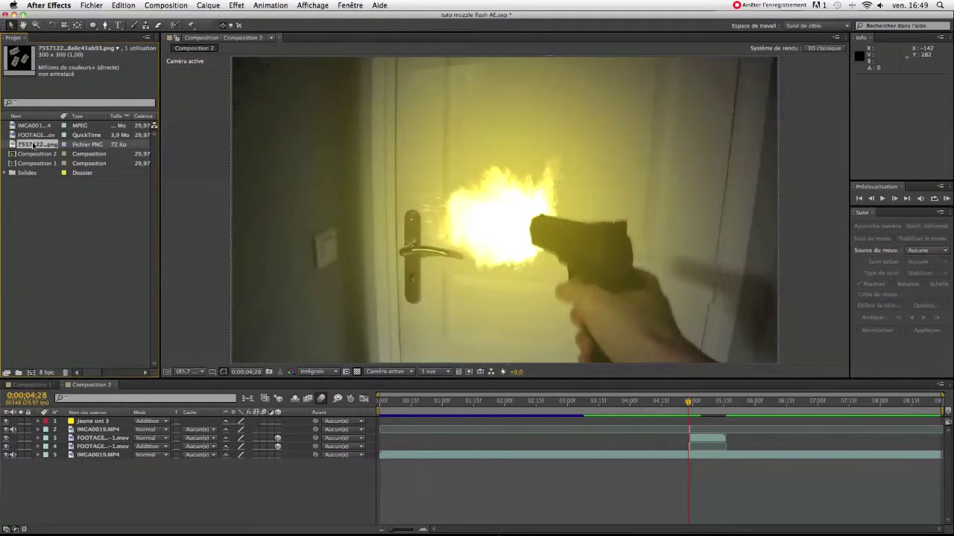
left_click_drag(33, 145, 687, 421)
left_click_drag(101, 422, 110, 447)
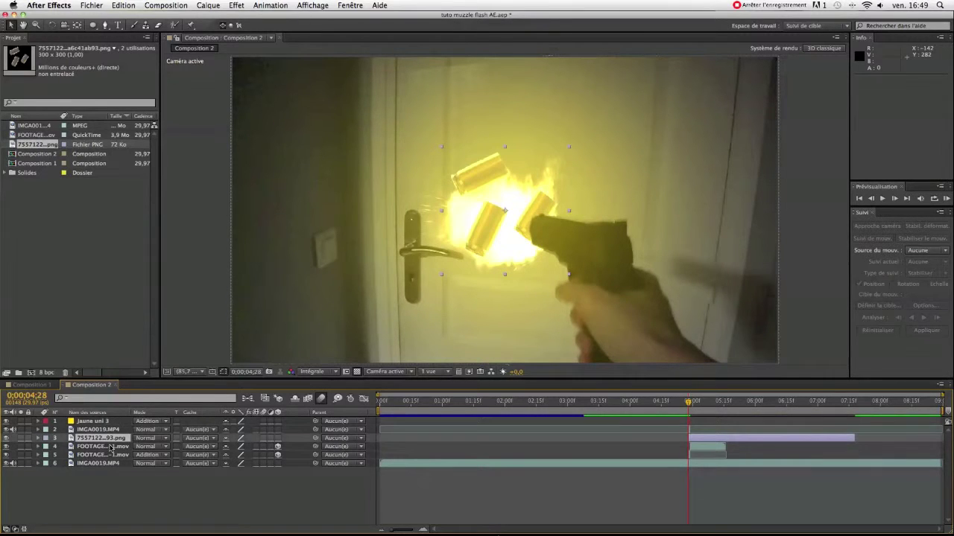
- Draw a four-point Pen mask around the lower-middle casing on the PNG layer to isolate it
left_click(106, 26)
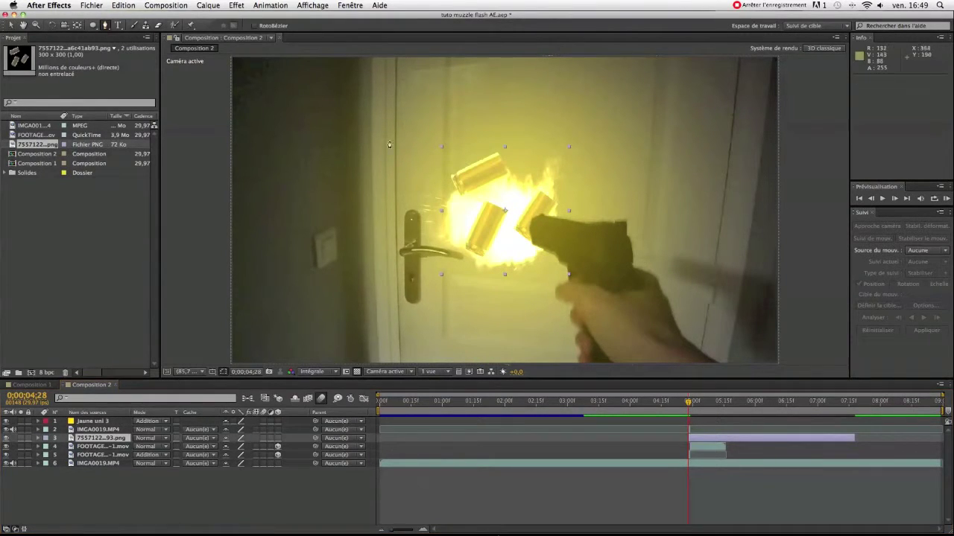
left_click(484, 199)
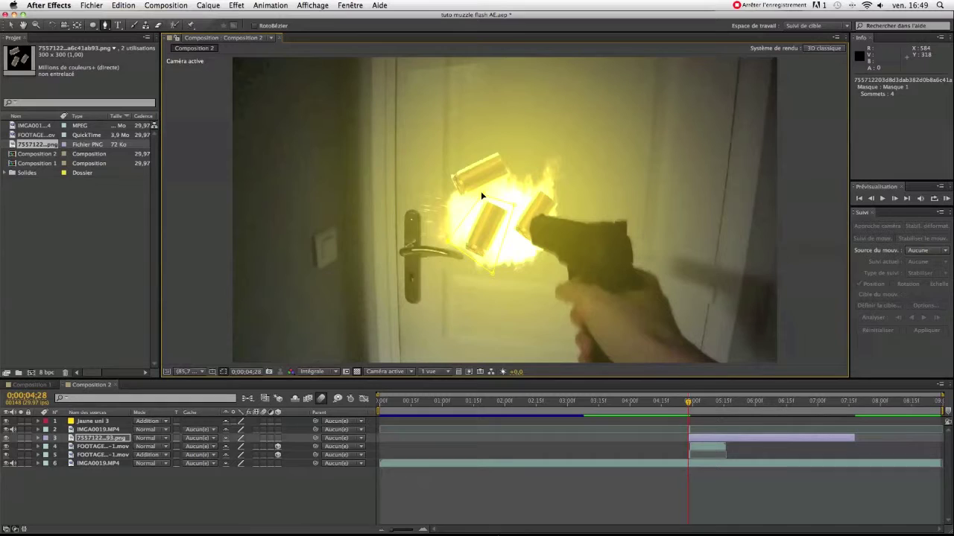
left_click(447, 248)
- Rotate the masked casing to about -93.6° and place its layer at about 792.9, 386.8, hidden behind the pistol
key("v")
left_click_drag(490, 222, 561, 236)
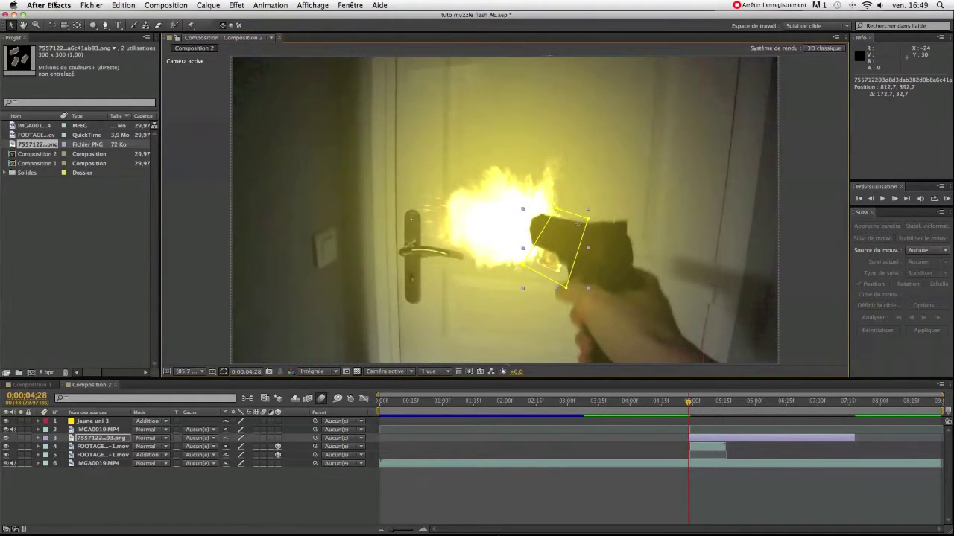
left_click(52, 25)
left_click_drag(570, 253, 610, 246)
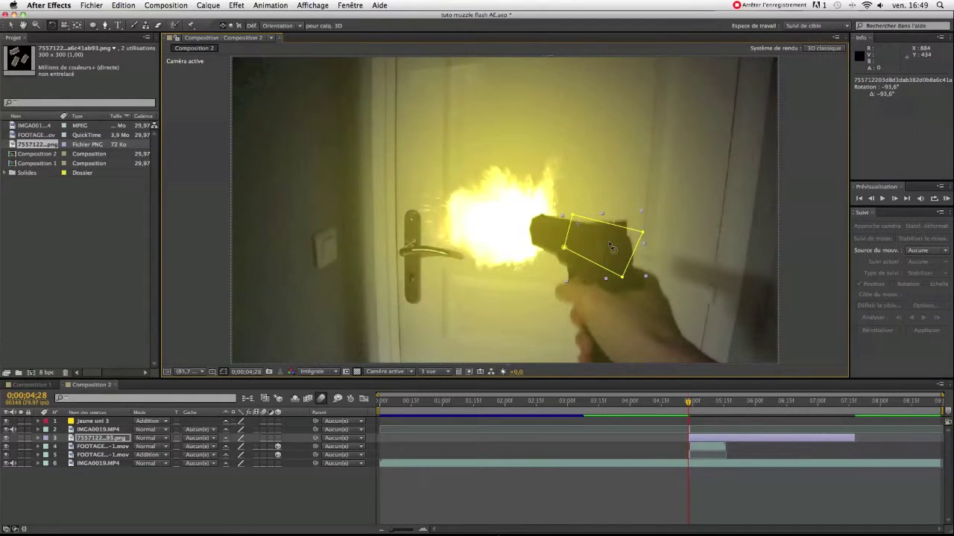
key("v")
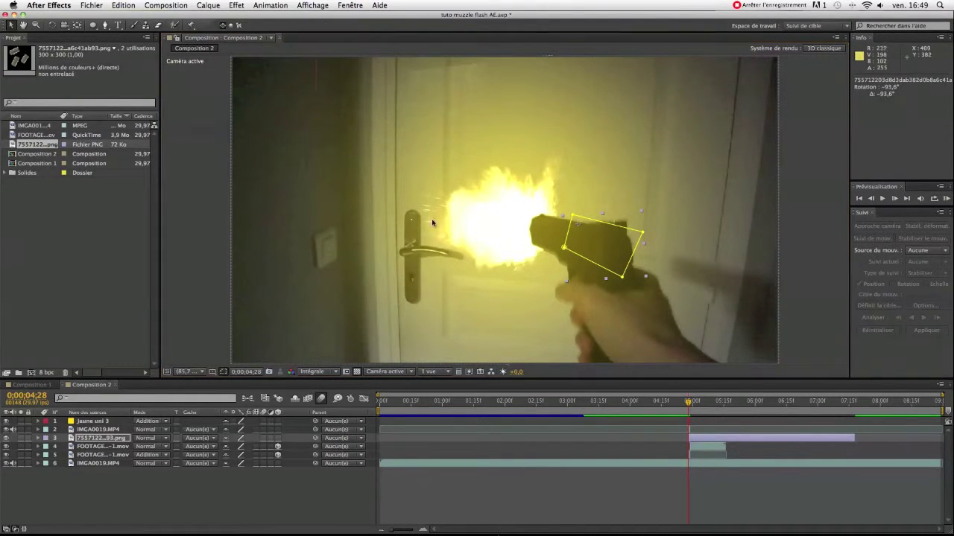
mouse_move(586, 238)
left_mouse_down()
mouse_move(594, 198)
mouse_move(572, 237)
left_mouse_up()
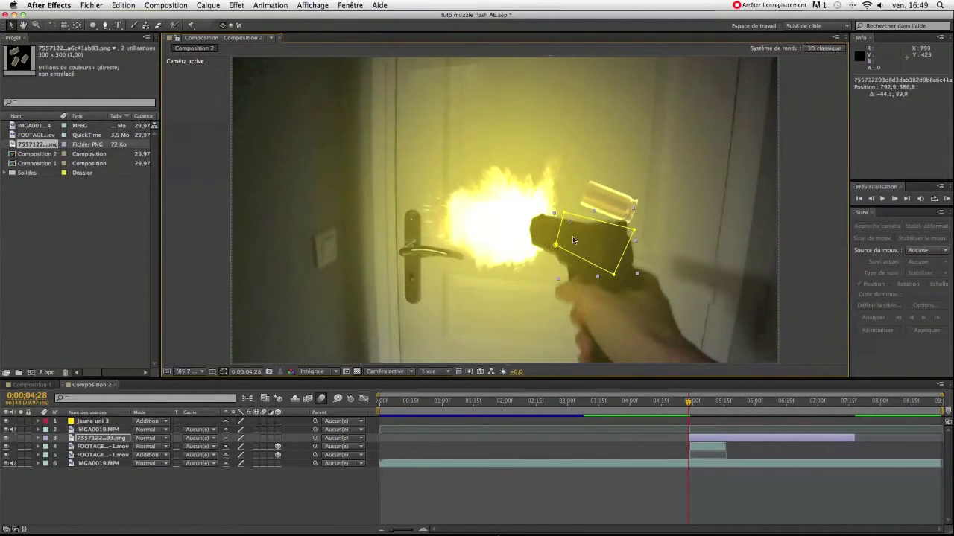
- Scale the casing layer down to 59%
left_click(37, 439)
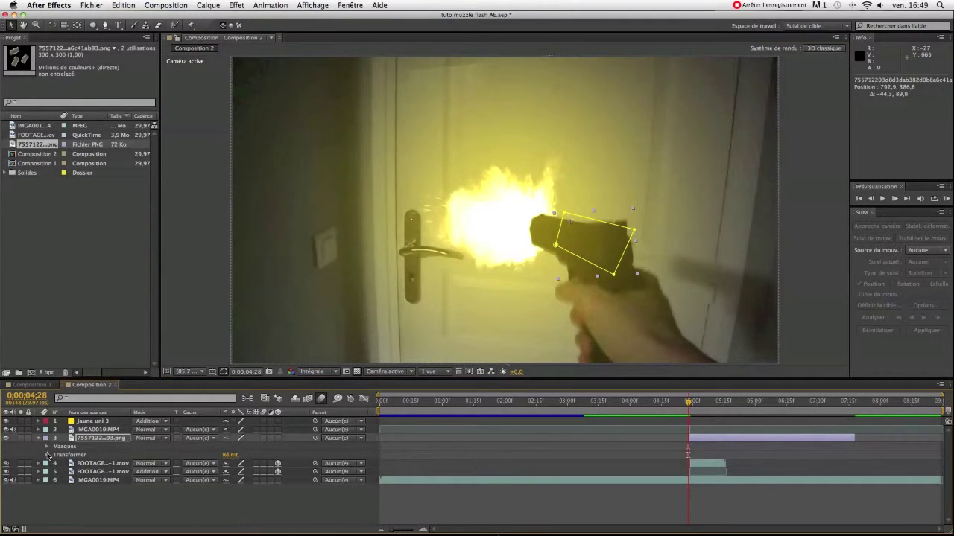
left_click(48, 456)
left_click_drag(254, 480, 234, 483)
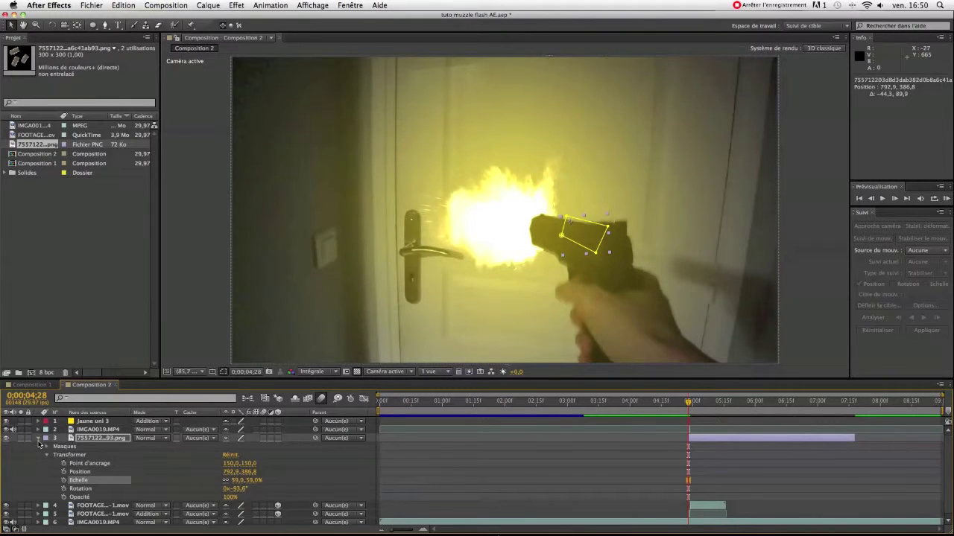
- Set starting Position and Rotation keyframes for the casing layer at 0;00;04;28
left_click(48, 470)
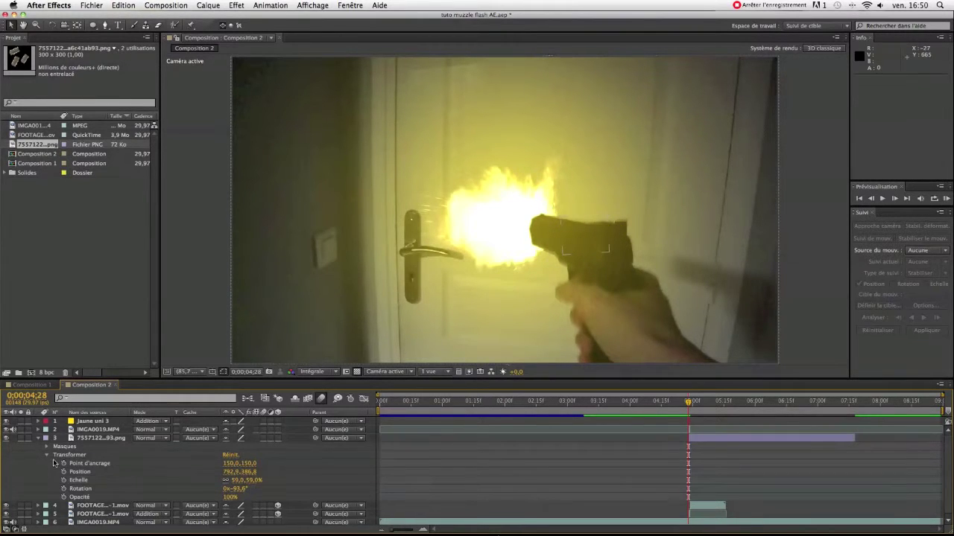
left_click(65, 472)
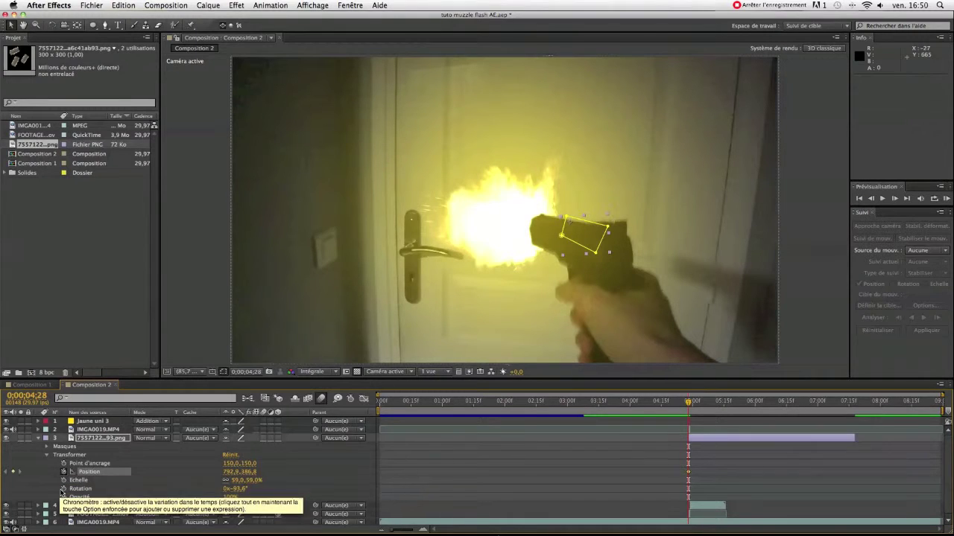
left_click(64, 489)
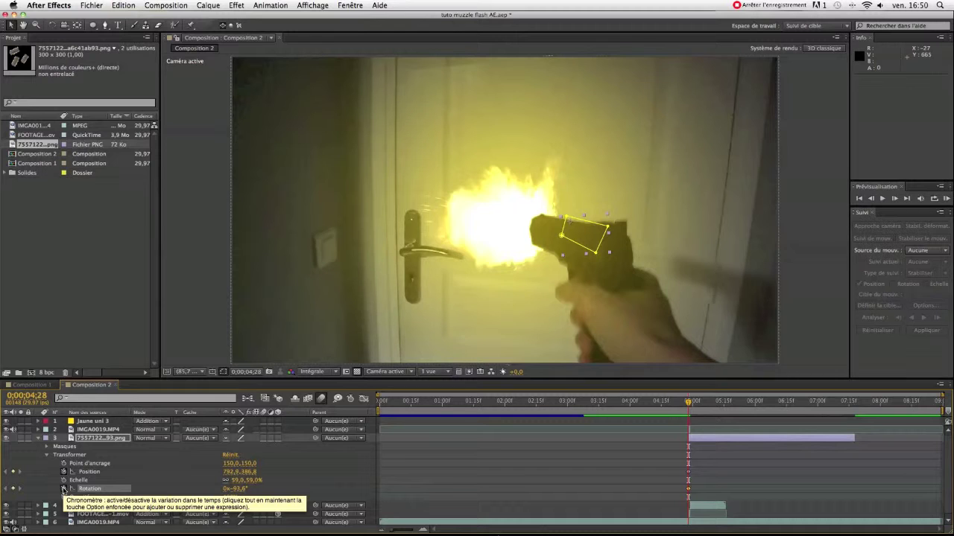
- At 0;00;05;03, move the casing up and out of the frame to about 1335.5, 119.6
key("Page_Down")
key("Page_Down")
key("Page_Down")
key("Page_Down")
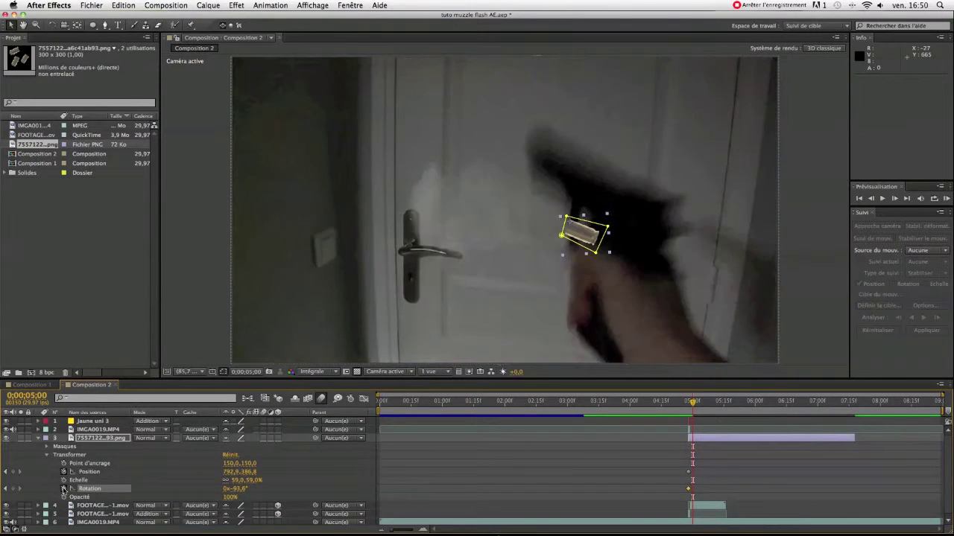
key("Page_Down")
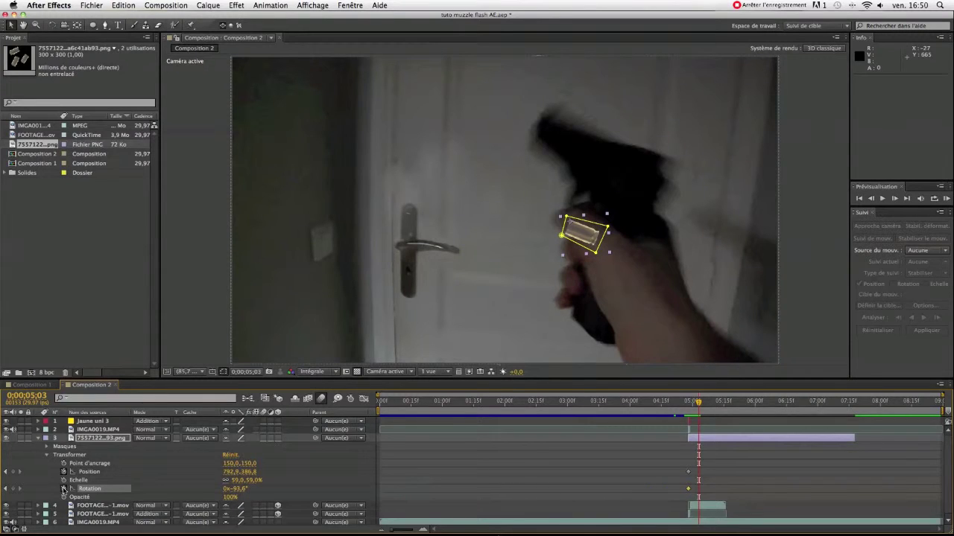
left_click_drag(585, 231, 814, 119)
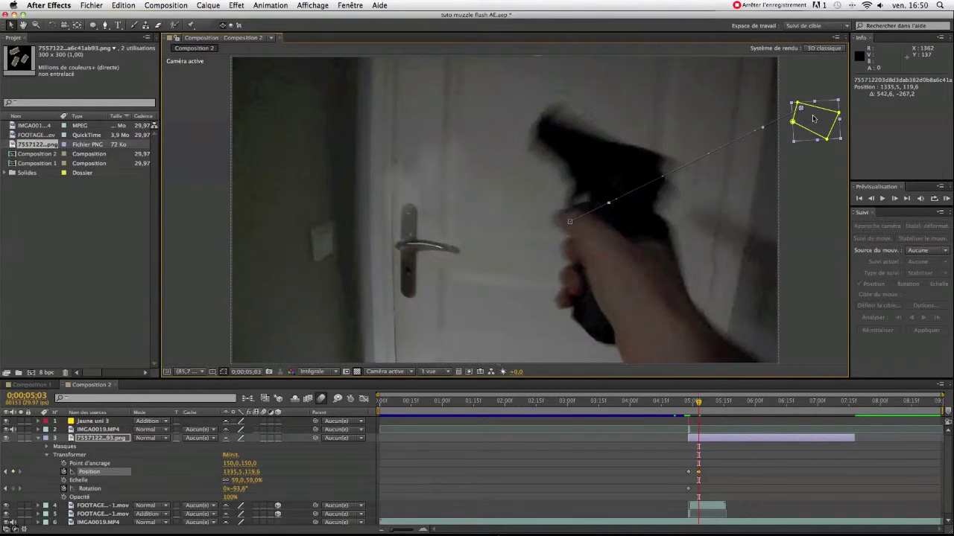
- Spin the casing at 0;00;05;03 to a rotation of about 1x+177.2°
left_click(50, 26)
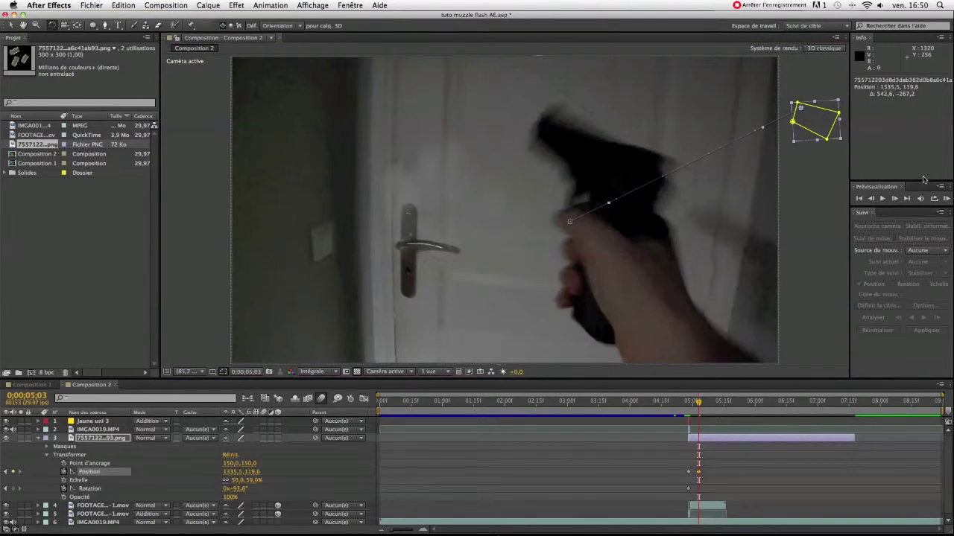
left_click_drag(827, 131, 816, 92)
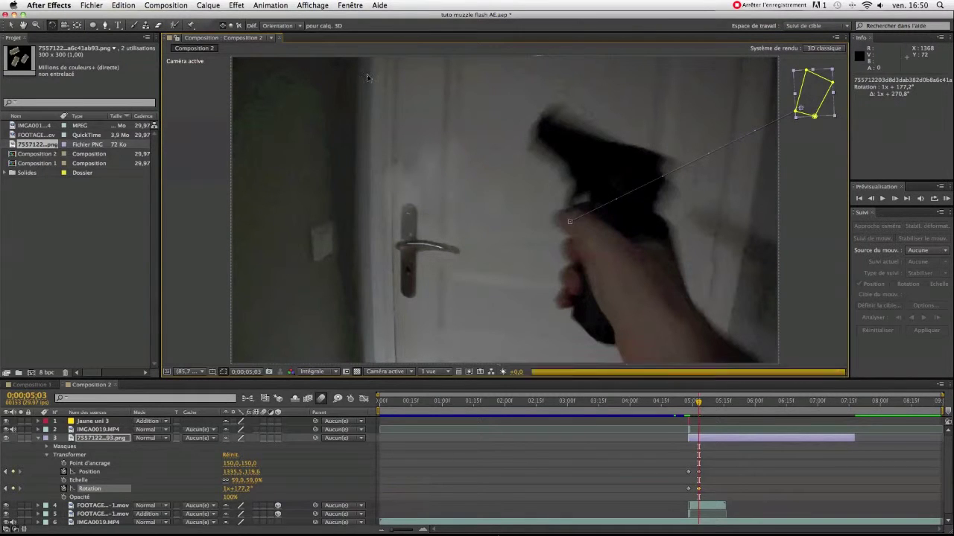
left_click(13, 25)
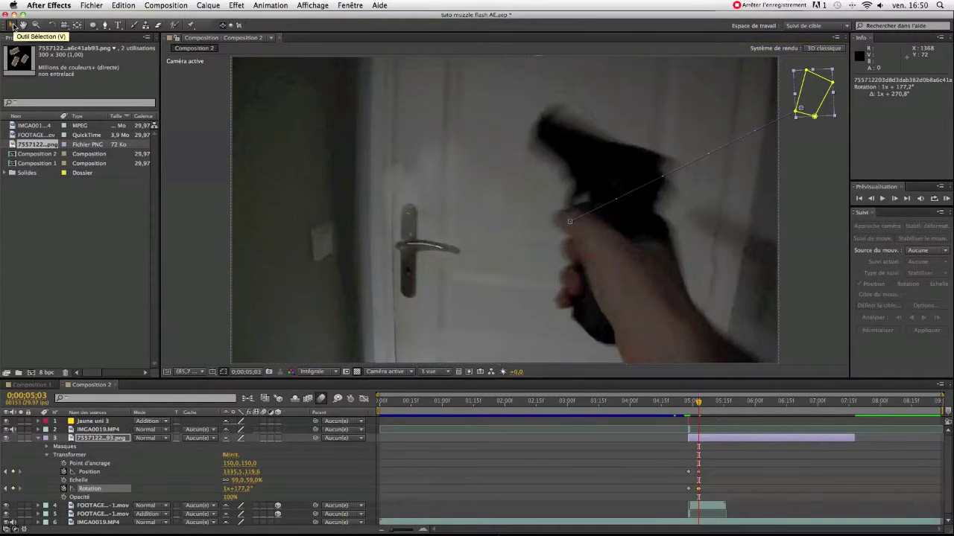
- At 0;00;05;01, raise the casing to about 1083.4, 178.7 to curve its ejection path
key("Page_Up")
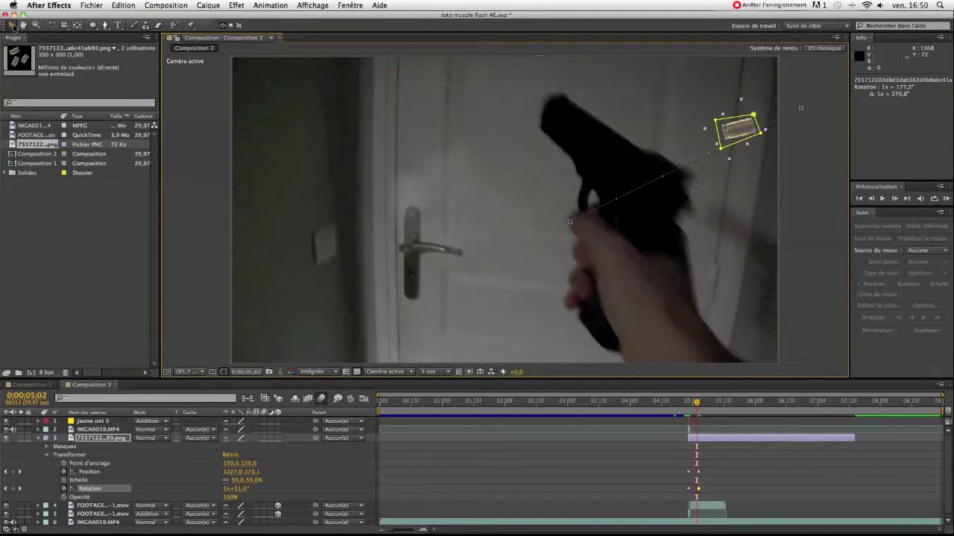
key("Page_Up")
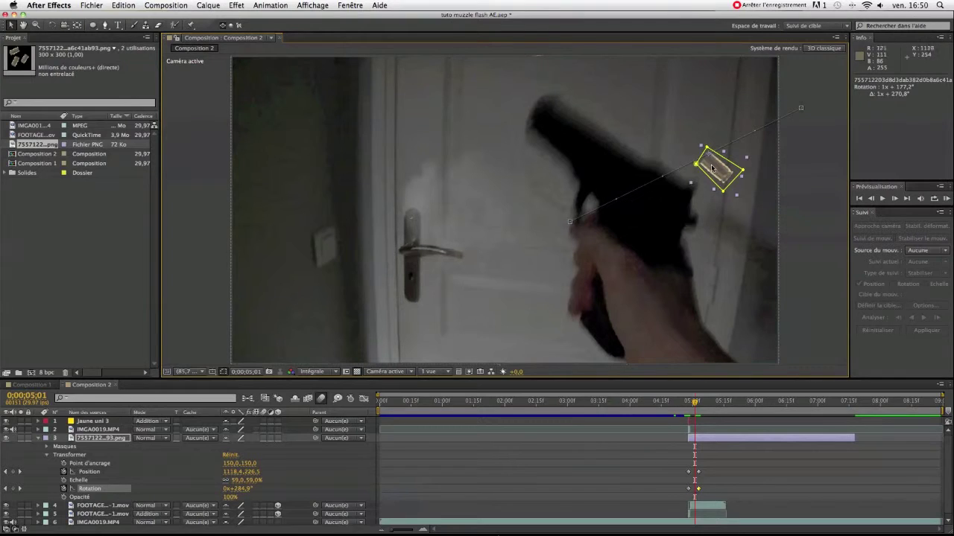
left_click_drag(712, 168, 707, 153)
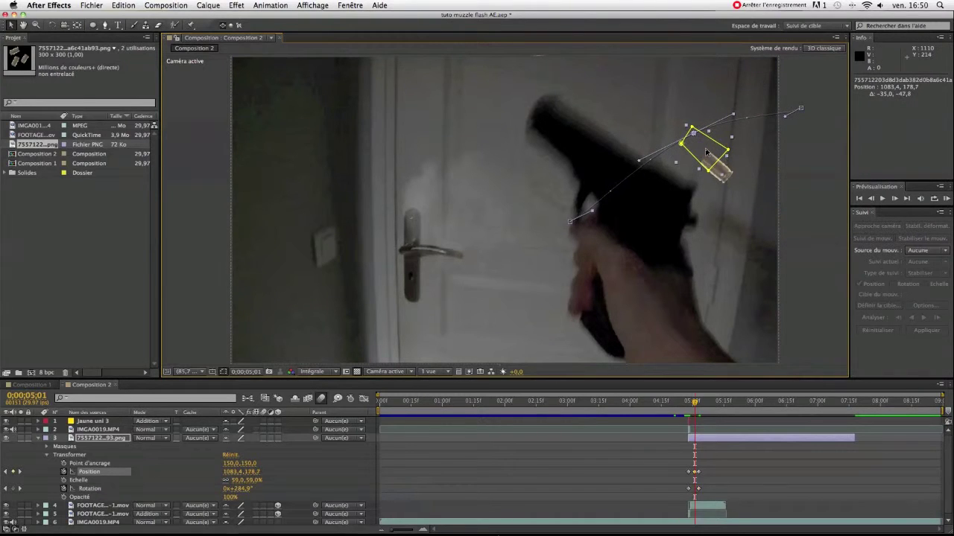
- Reduce the casing layer's scale to 26%, checking its size at 0;00;05;00
key("Page_Up")
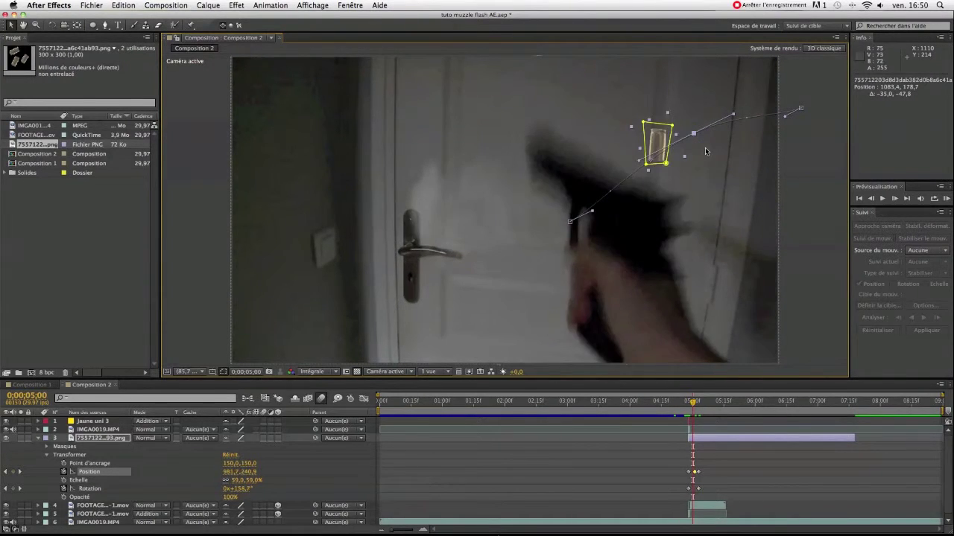
key("Page_Up")
key("Page_Down")
mouse_move(236, 483)
left_mouse_down()
mouse_move(212, 483)
mouse_move(223, 481)
left_mouse_up()
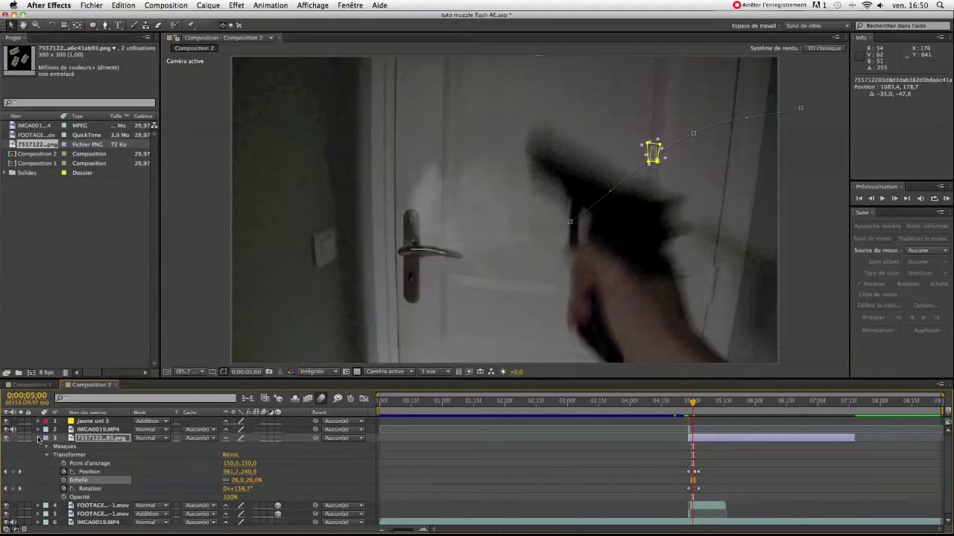
left_click(38, 439)
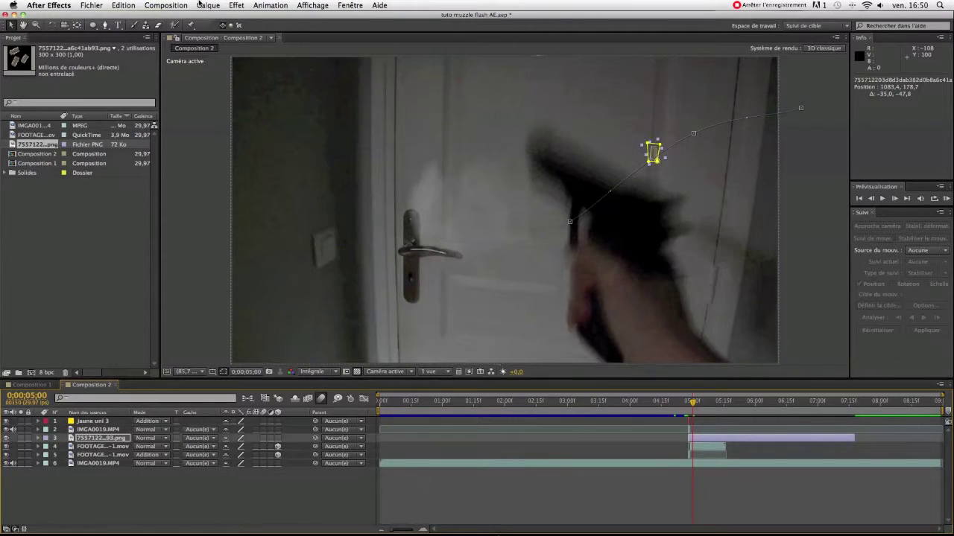
- Apply the Courbes effect to the casing layer and lower the curve's midpoint slightly to darken it
left_click(237, 6)
mouse_move(254, 119)
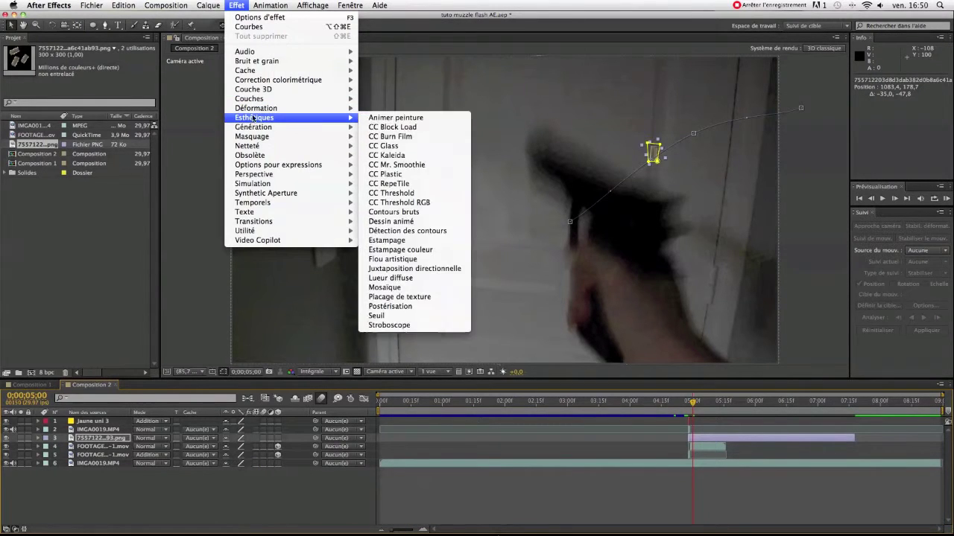
mouse_move(275, 80)
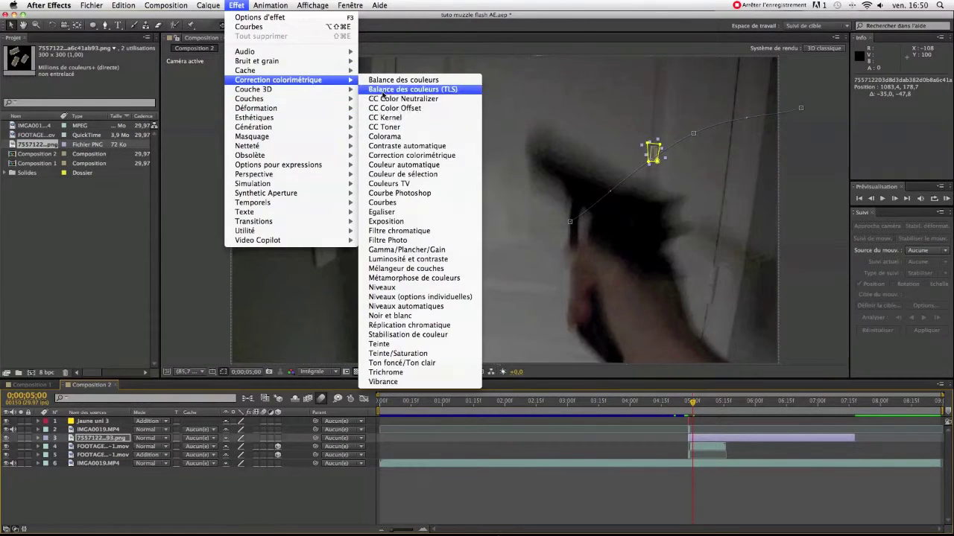
left_click(383, 202)
left_click_drag(64, 140, 65, 143)
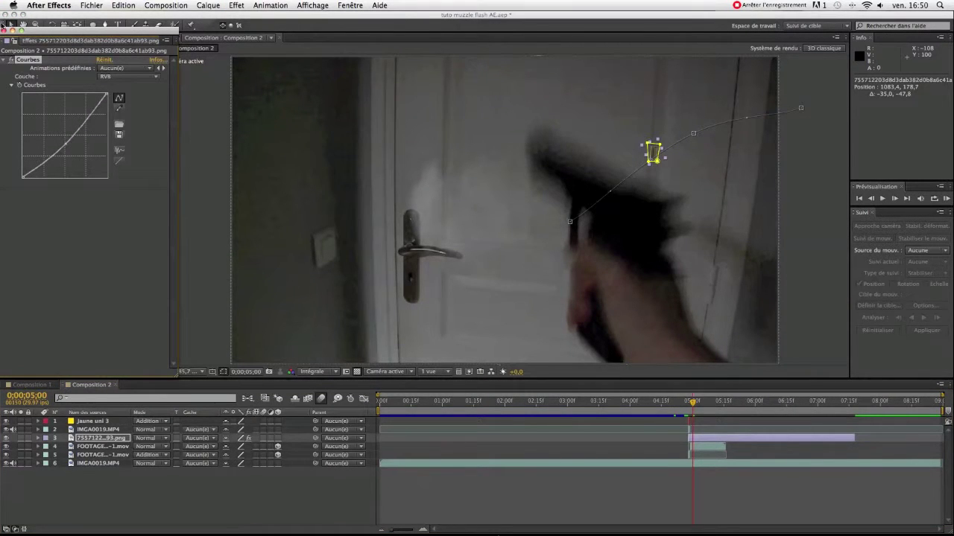
- Close the floating effect settings and examine the casing's ejection frame by frame around 0;00;05;00
left_click(4, 31)
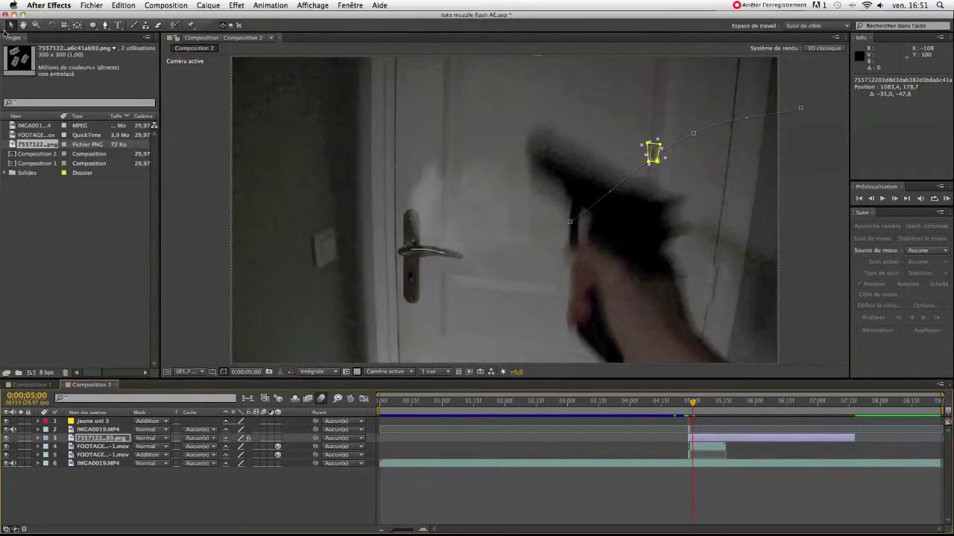
left_click(697, 517)
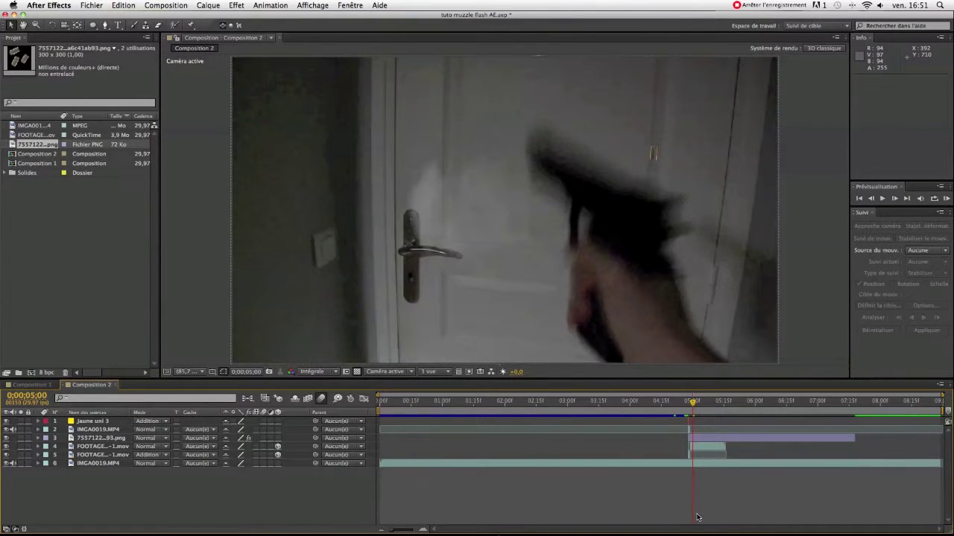
key("Page_Down")
key("Page_Down")
key("Page_Up")
key("Page_Up")
key("Page_Down")
key("Page_Down")
key("Page_Down")
key("Page_Up")
key("Page_Up")
key("Page_Up")
- Enable motion blur on the bullet casing layer, with motion blur active for Composition 2
left_click(266, 439)
left_click(263, 440)
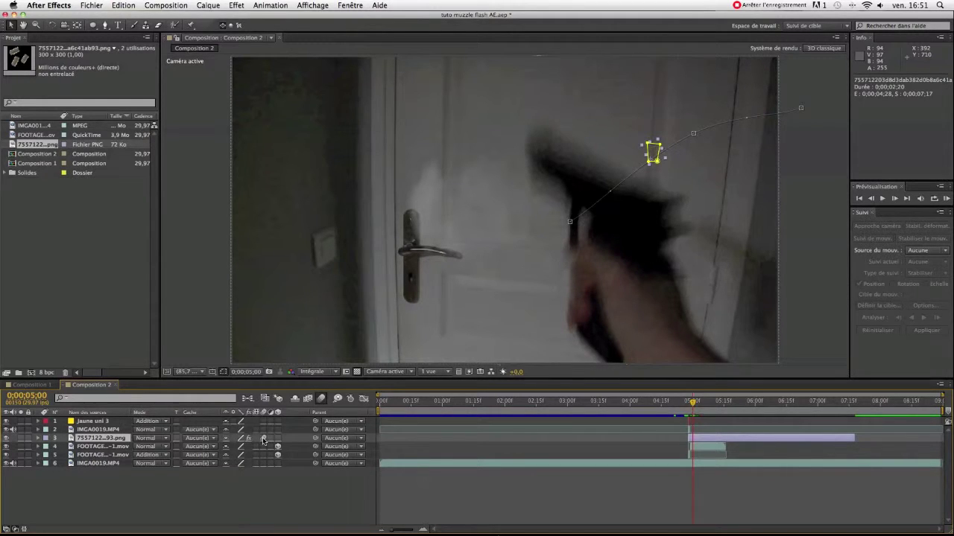
left_click(321, 399)
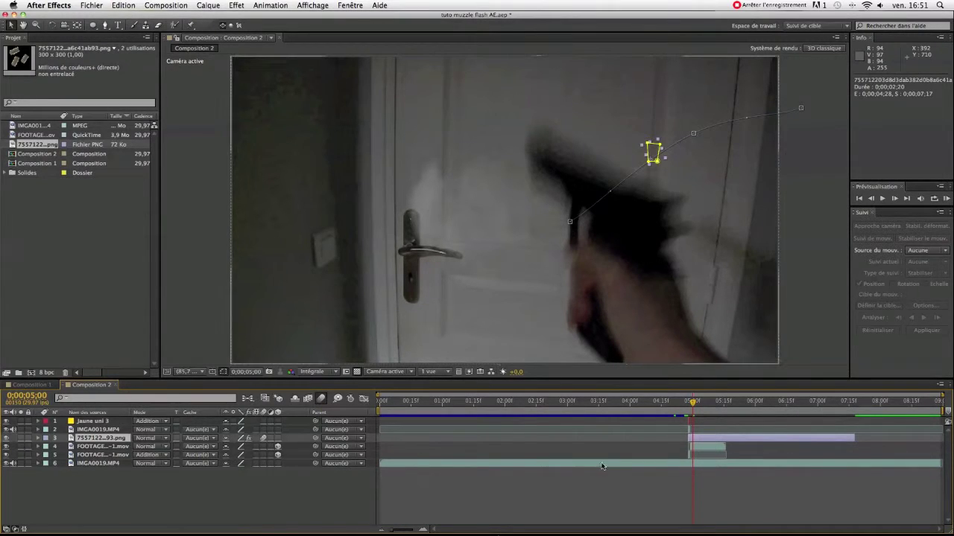
- Examine the motion-blurred casing frame by frame between 0;00;04;29 and 0;00;05;02
left_click(669, 485)
key("Page_Down")
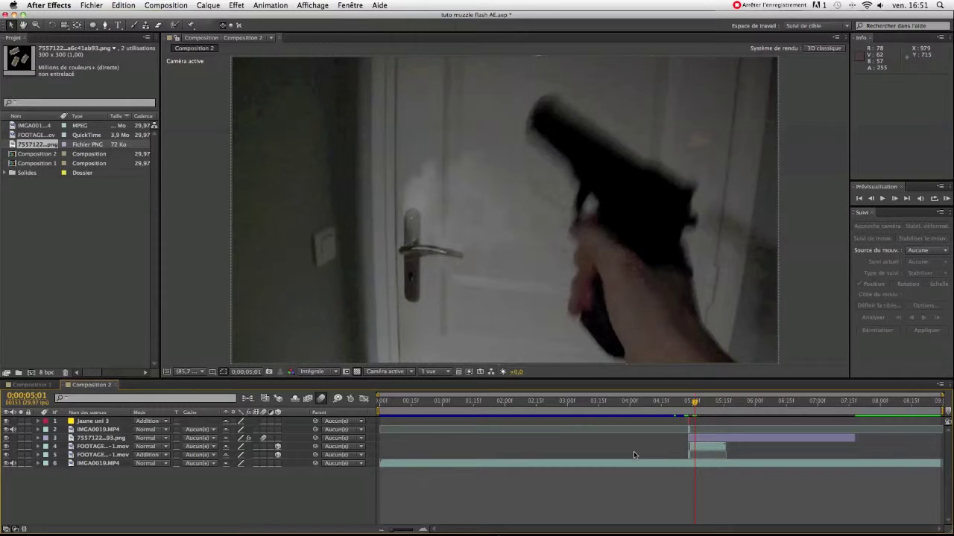
key("Page_Up")
key("Page_Up")
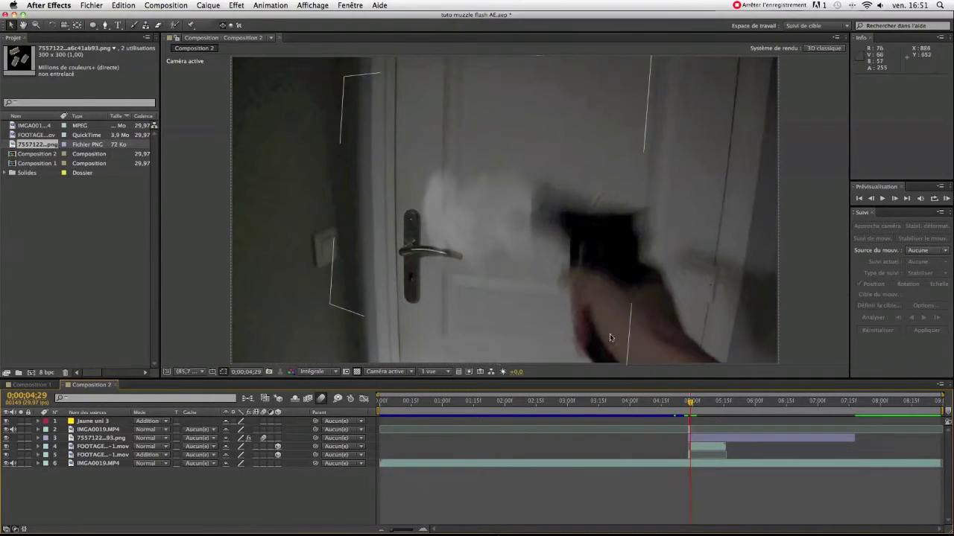
key("Page_Down")
key("Page_Down")
key("Page_Down")
key("Page_Down")
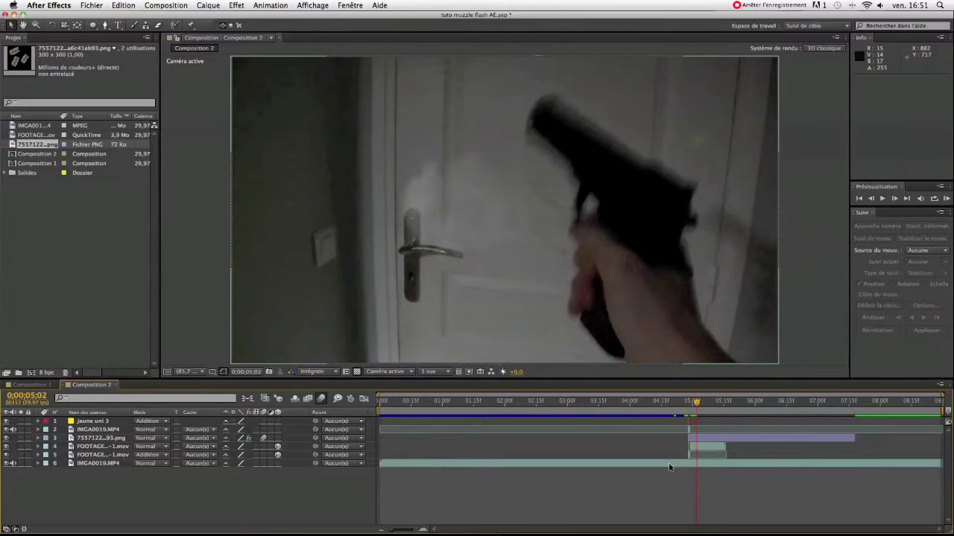
key("Page_Up")
key("Page_Up")
key("Page_Up")
key("Page_Up")
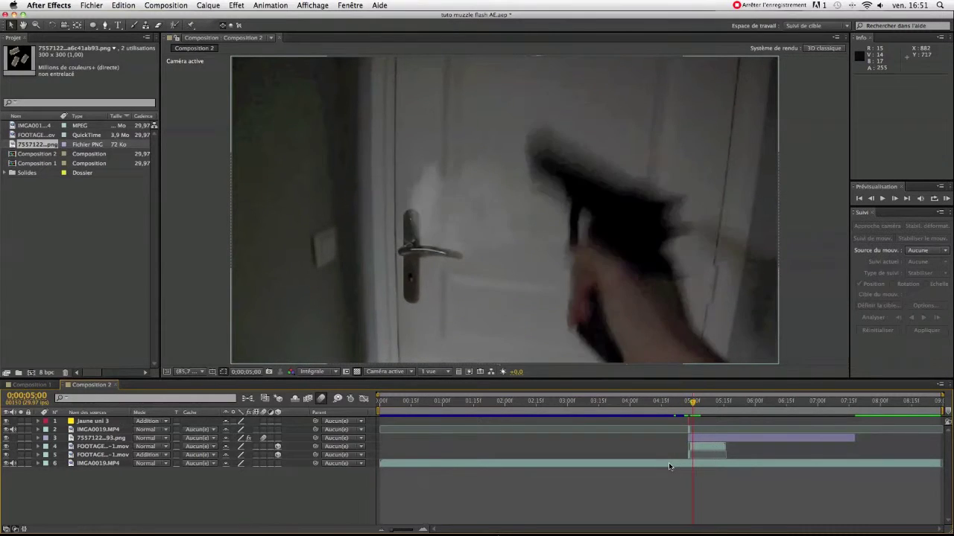
- Render a RAM preview of Composition 2 and play back the finished gunshot
left_click(945, 197)
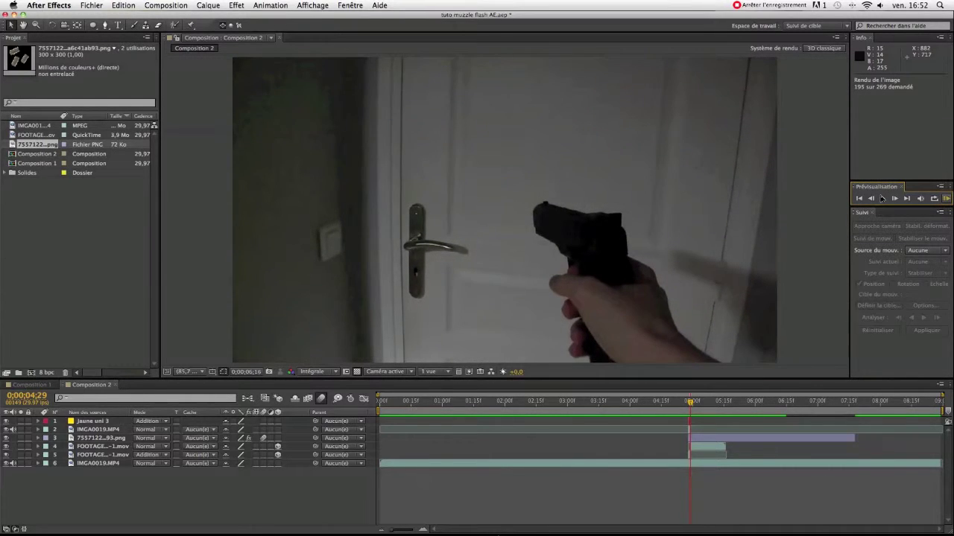
left_click(882, 199)
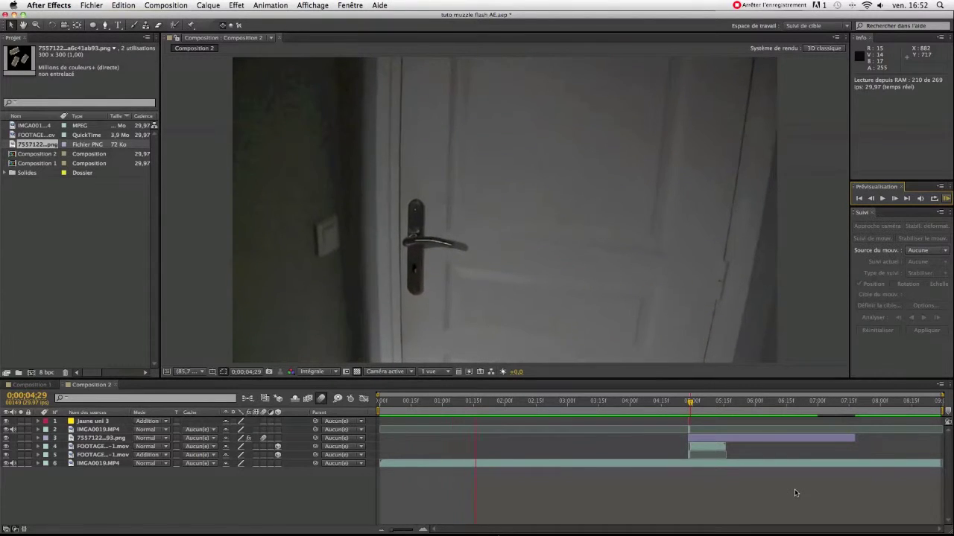